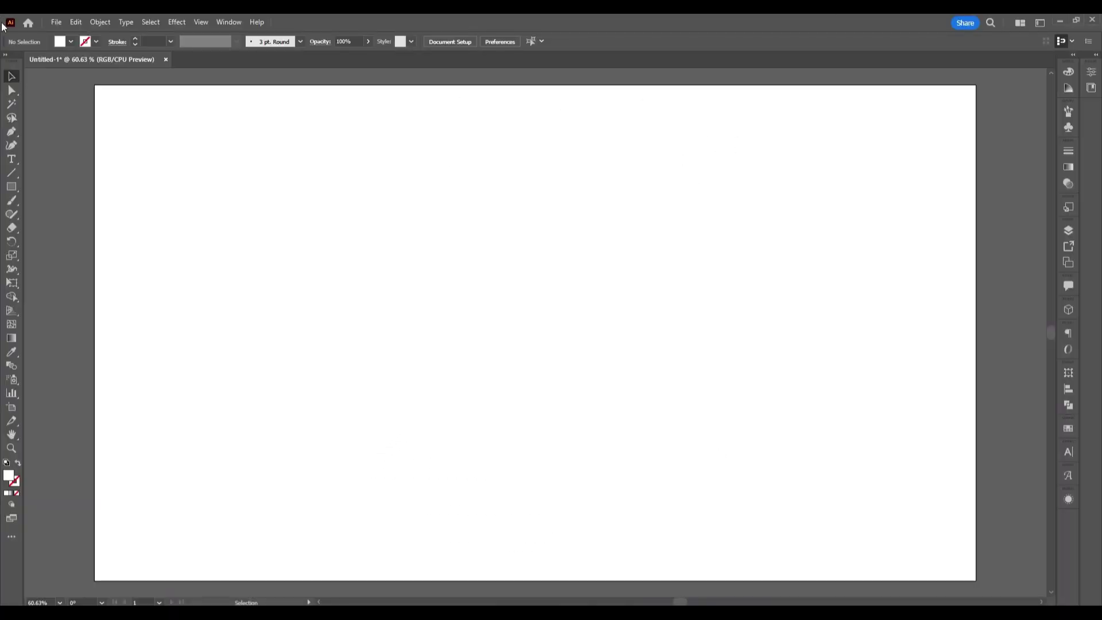
# Set the fill to None and the stroke colour to black
pyautogui.click(71, 41)
pyautogui.click(8, 61)
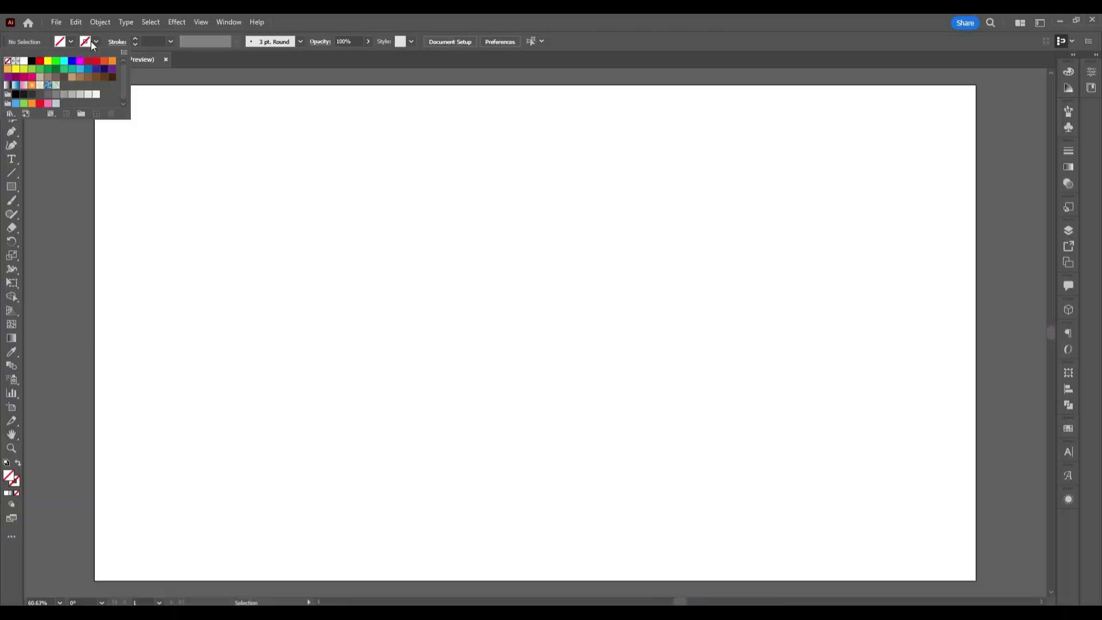
pyautogui.click(33, 60)
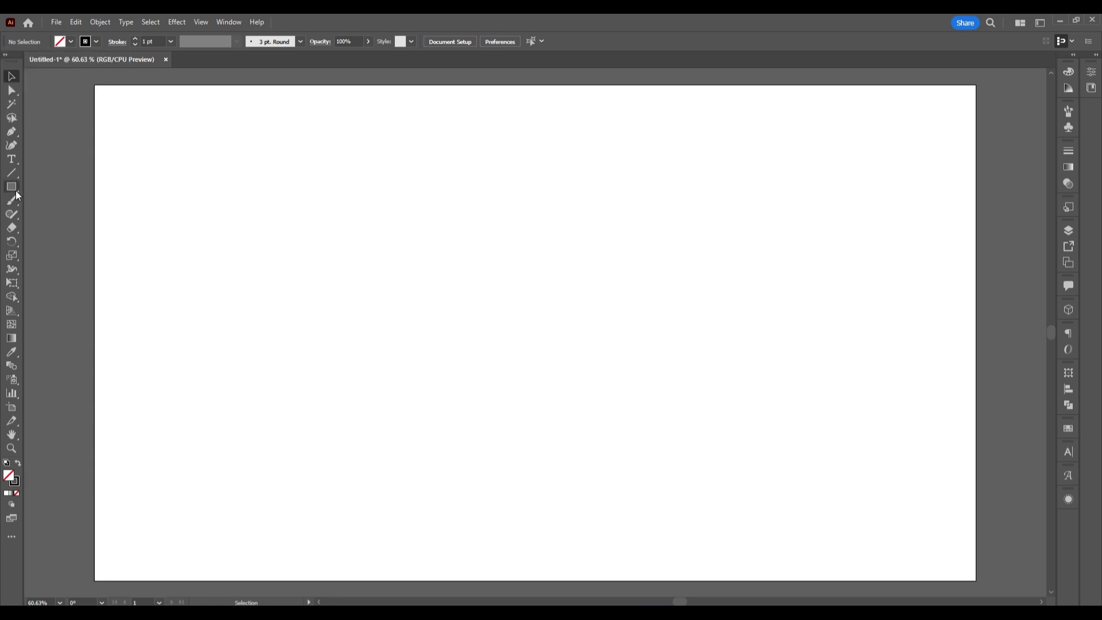
# Draw a 6-sided polygon of radius 100 px at the artboard centre
pyautogui.moveTo(16, 194); pyautogui.dragTo(73, 224)
pyautogui.click(539, 333)
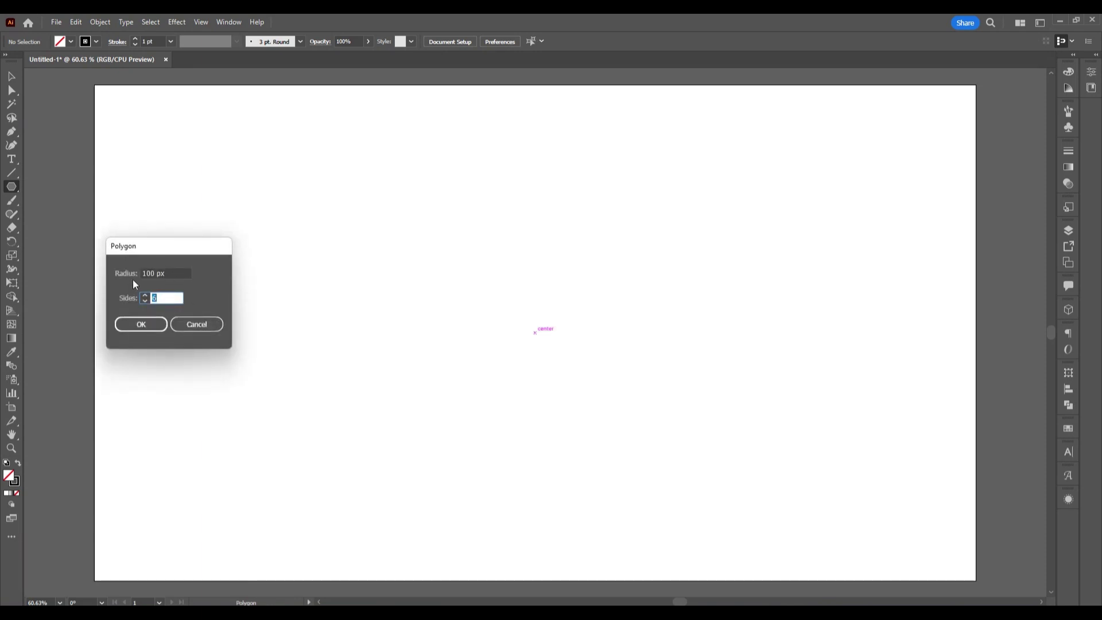
pyautogui.click(141, 324)
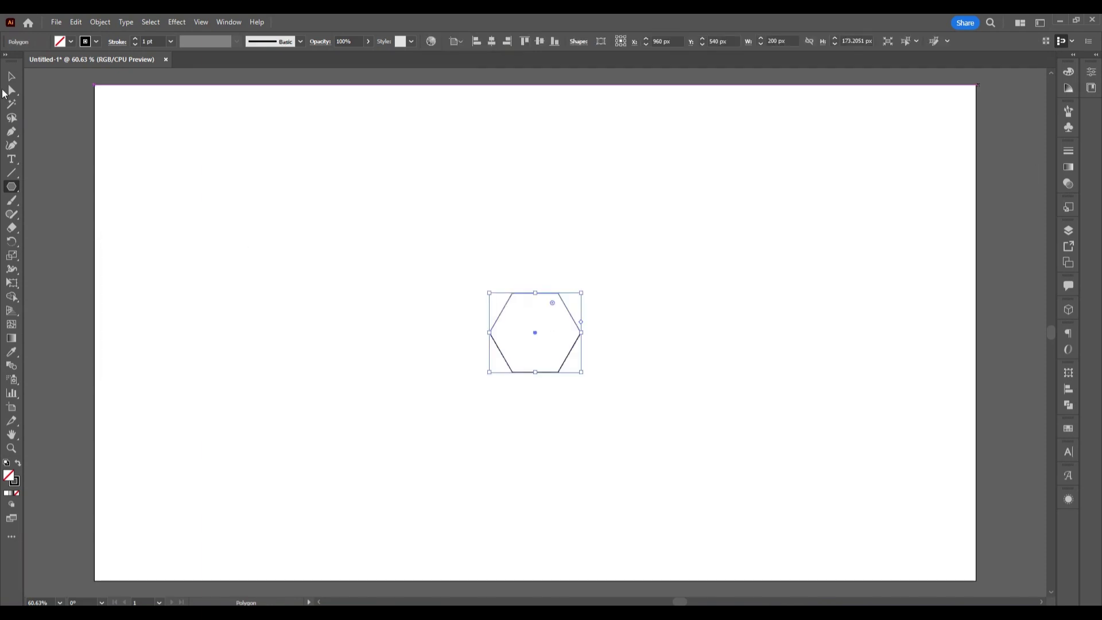
pyautogui.click(11, 76)
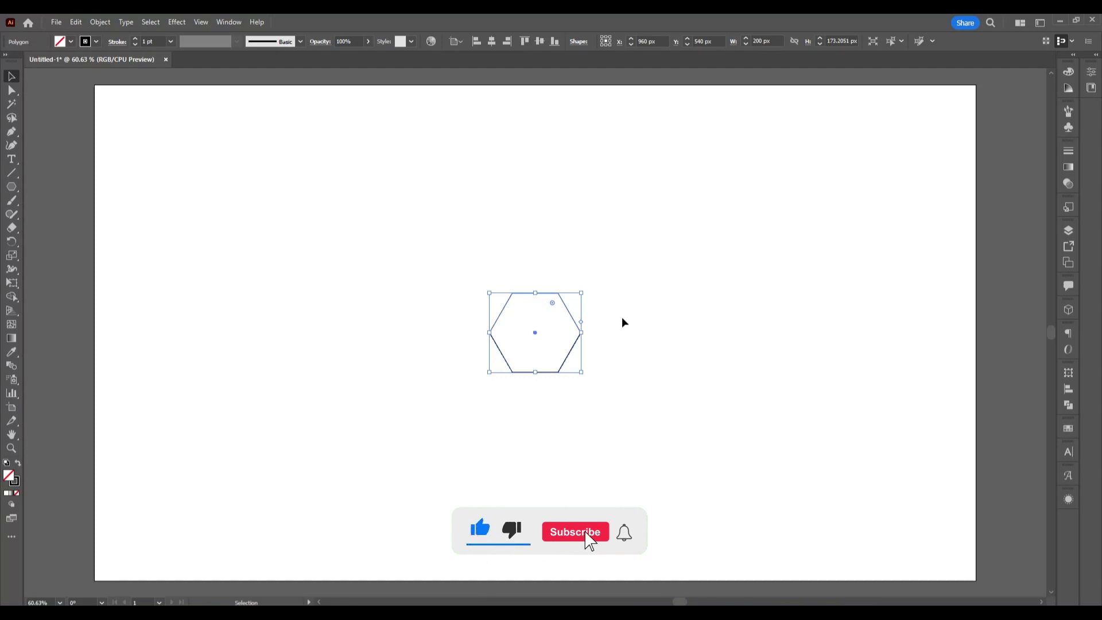
# Rotate the hexagon point-up to 173.2 × 200 px and zoom in to 150%
pyautogui.moveTo(582, 293)
pyautogui.mouseDown()
pyautogui.moveTo(614, 351)
pyautogui.moveTo(605, 377)
pyautogui.mouseUp()
pyautogui.click(578, 368)
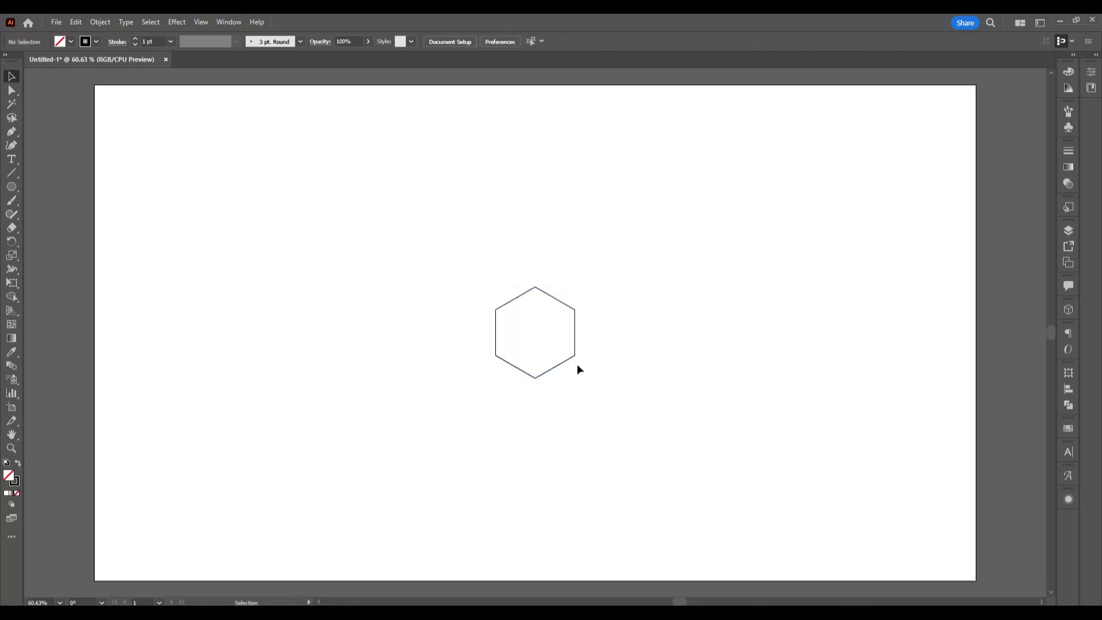
pyautogui.click(568, 360)
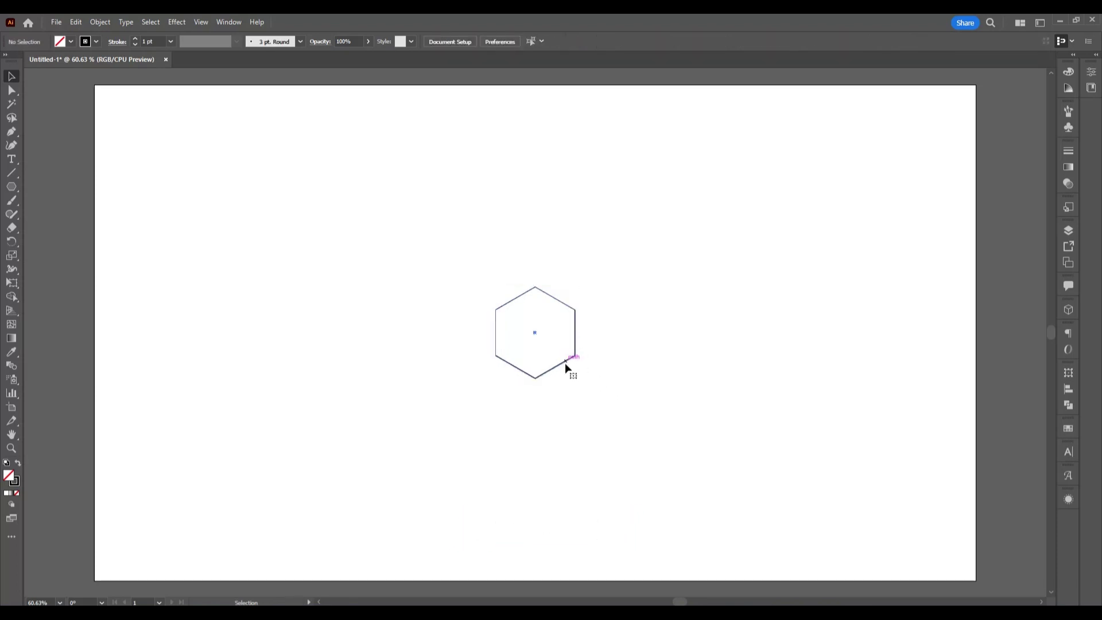
pyautogui.click(9, 449)
pyautogui.keyDown('alt'); pyautogui.click(533, 349); pyautogui.keyUp('alt')
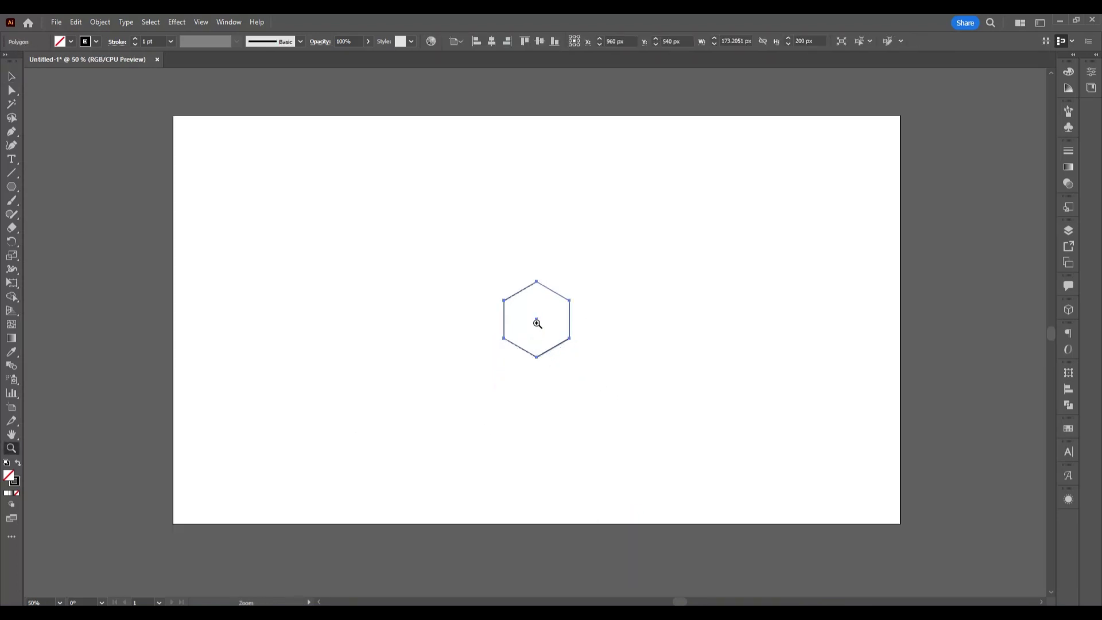
pyautogui.click(537, 323)
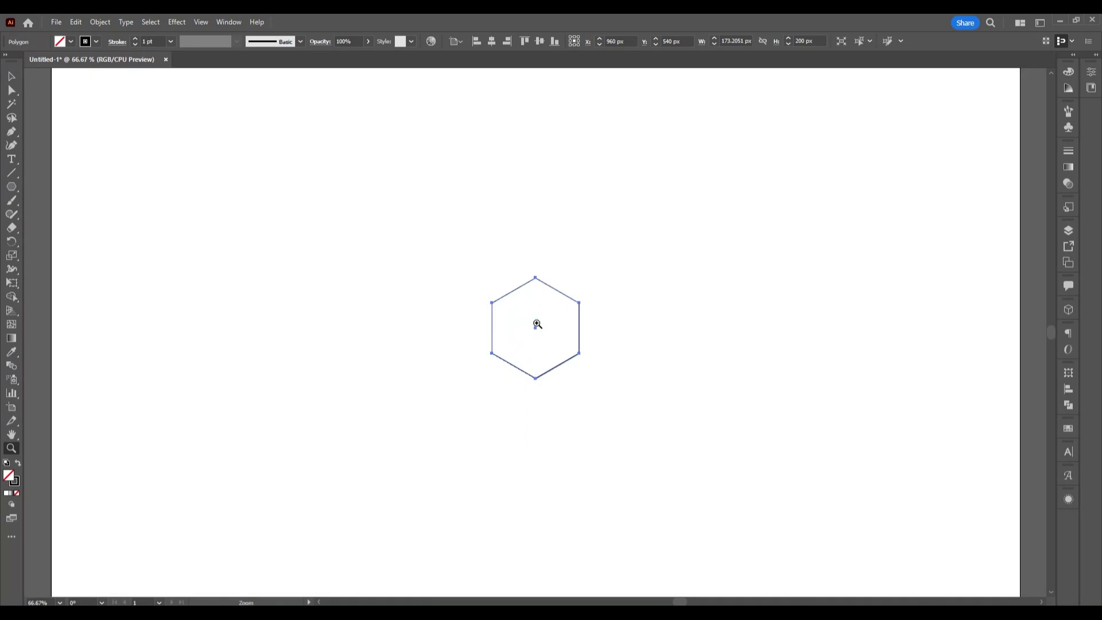
pyautogui.click(533, 372)
# Offset the hexagon inward by -20 px, then offset that copy by -10 px
pyautogui.press('v')
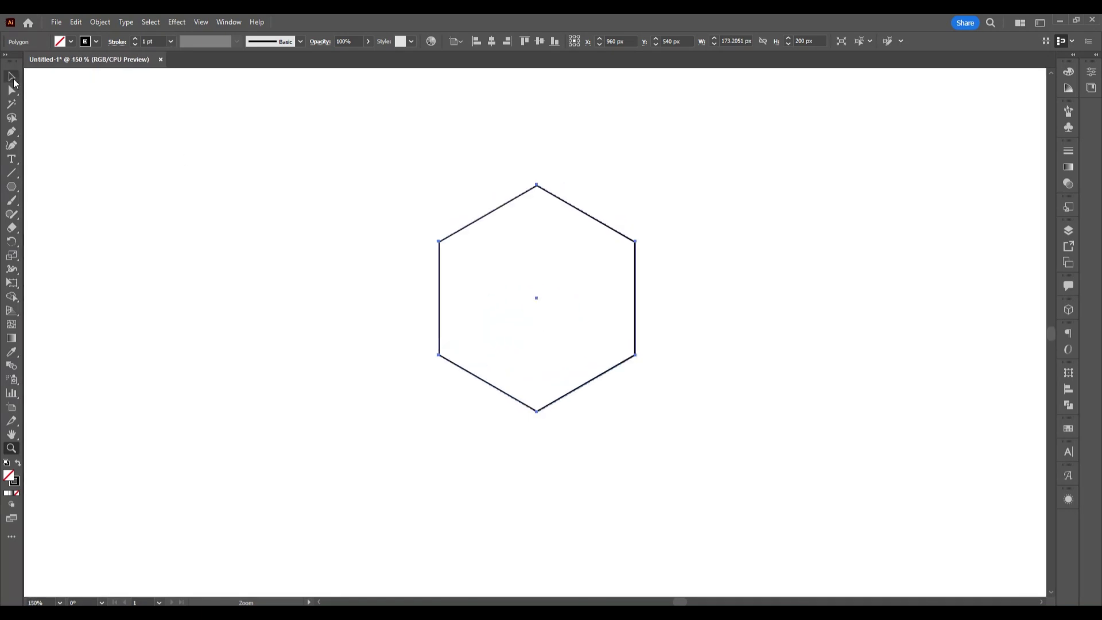
pyautogui.click(102, 23)
pyautogui.moveTo(115, 313)
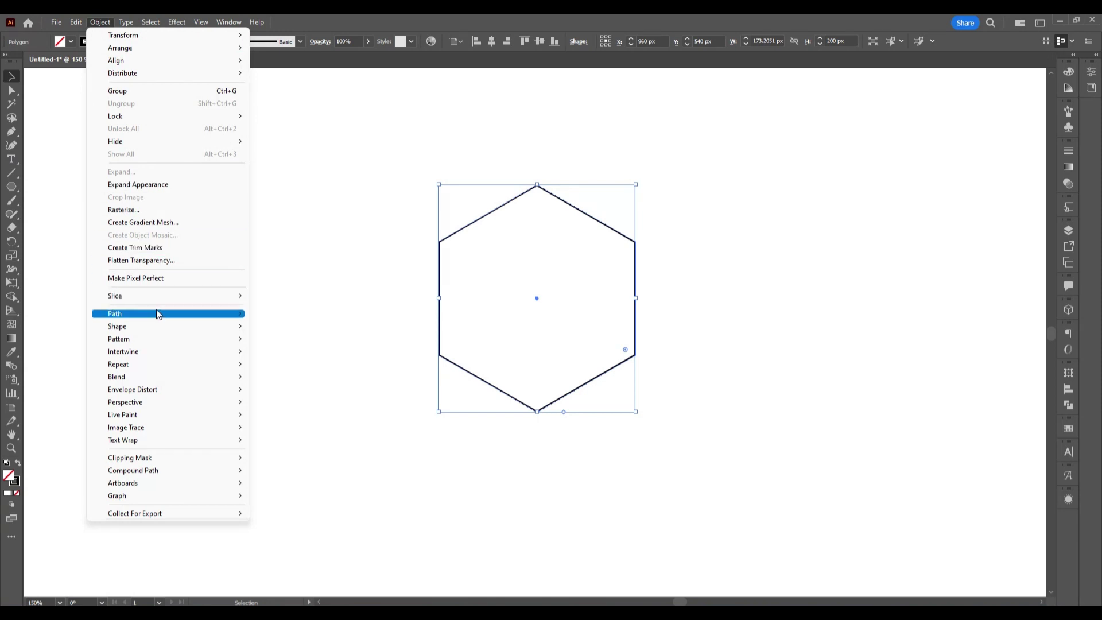
pyautogui.click(317, 358)
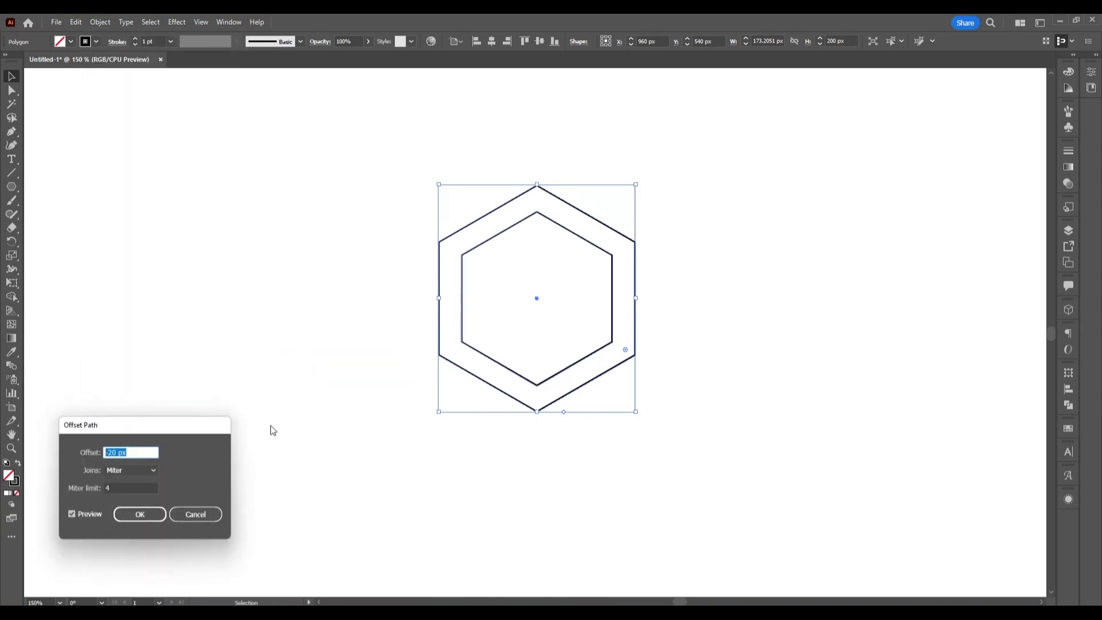
pyautogui.click(137, 514)
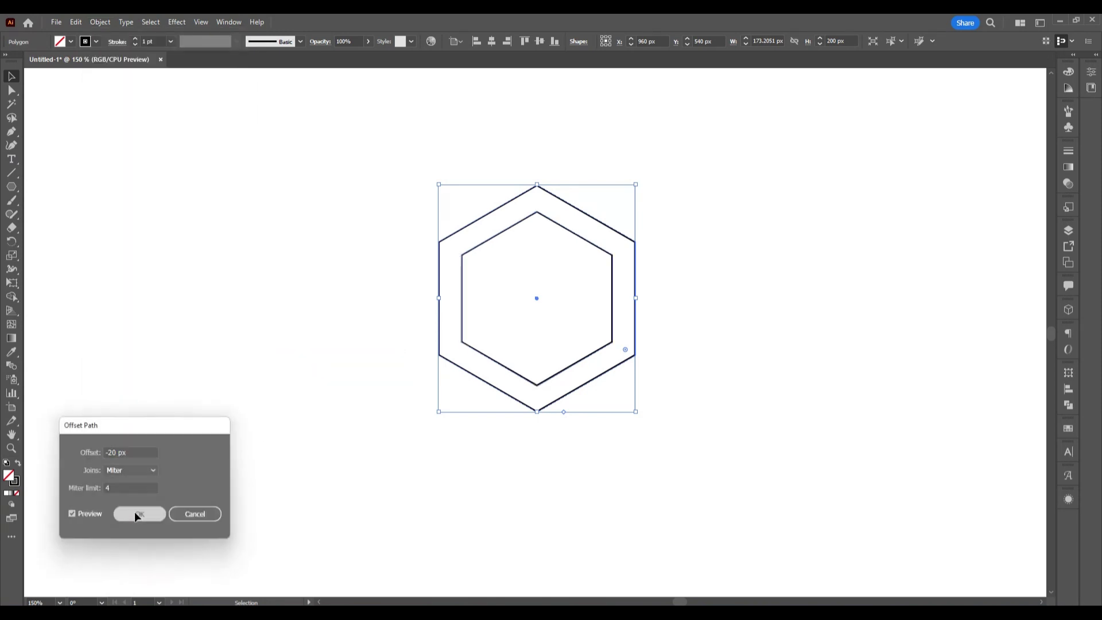
pyautogui.click(100, 22)
pyautogui.moveTo(168, 314)
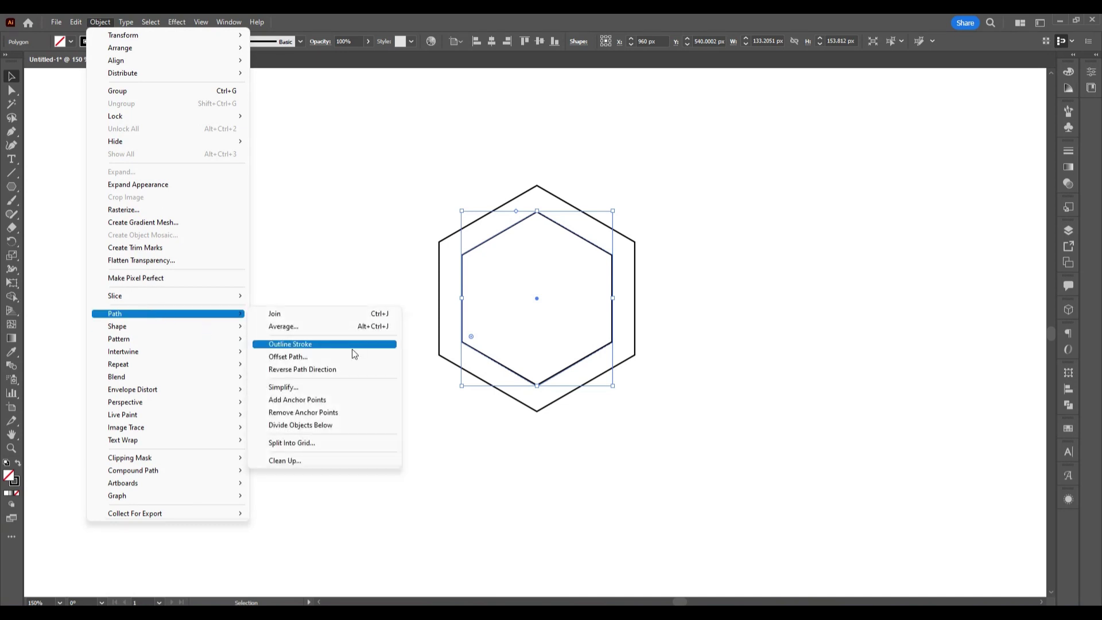
pyautogui.click(353, 357)
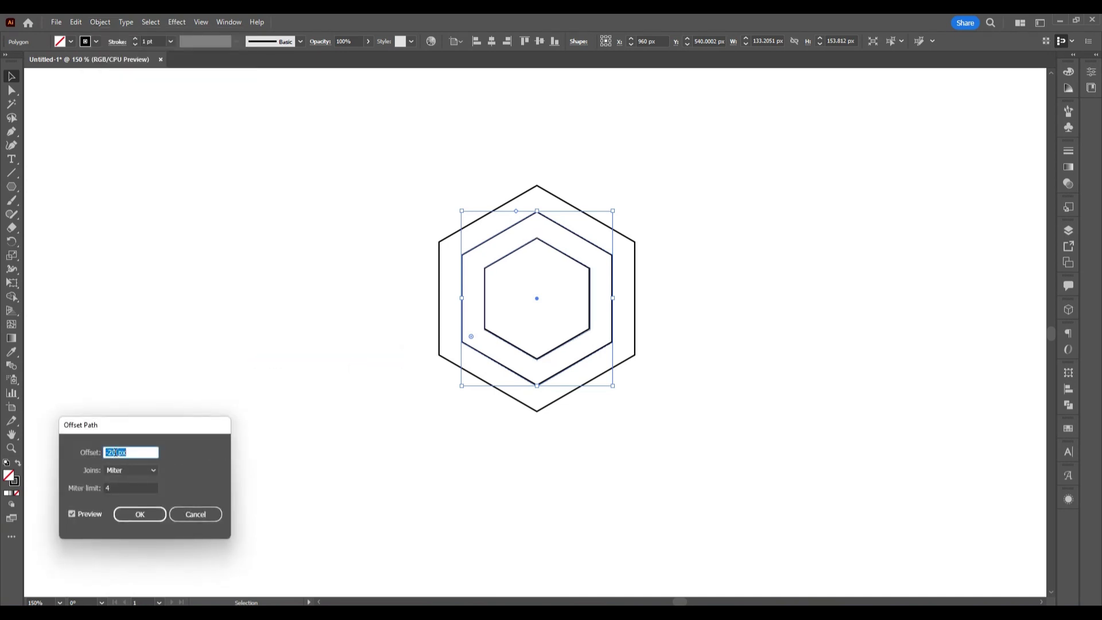
pyautogui.press('Up')
pyautogui.press('Up')
pyautogui.press('Up')
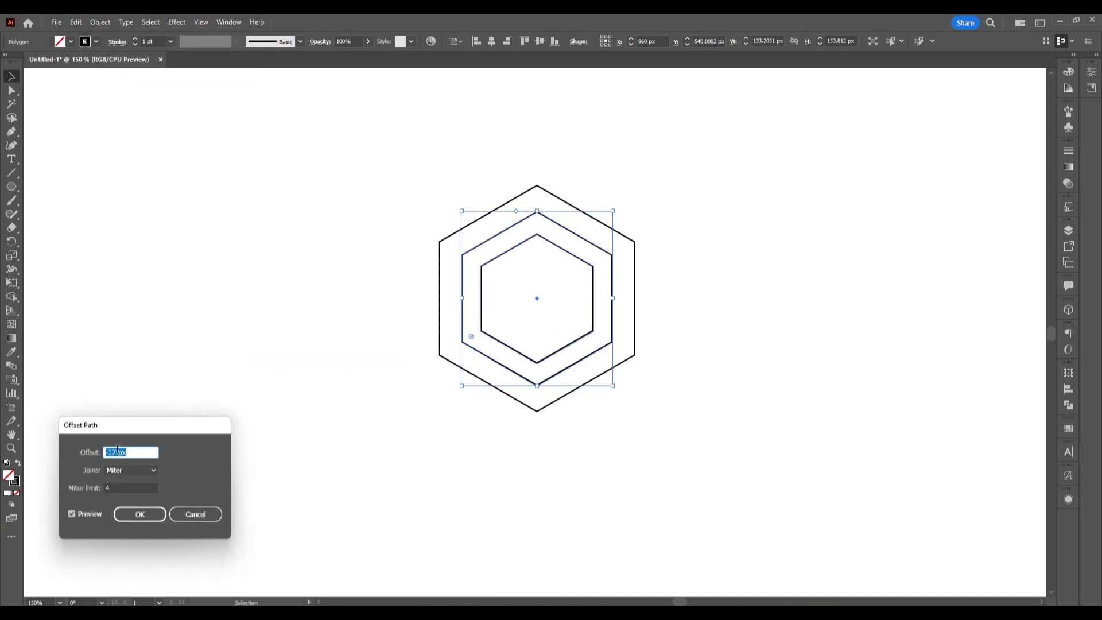
pyautogui.press('Up')
pyautogui.press('Up')
pyautogui.press('Up')
pyautogui.press('Up')
pyautogui.press('Up')
pyautogui.press('Up')
pyautogui.press('Up')
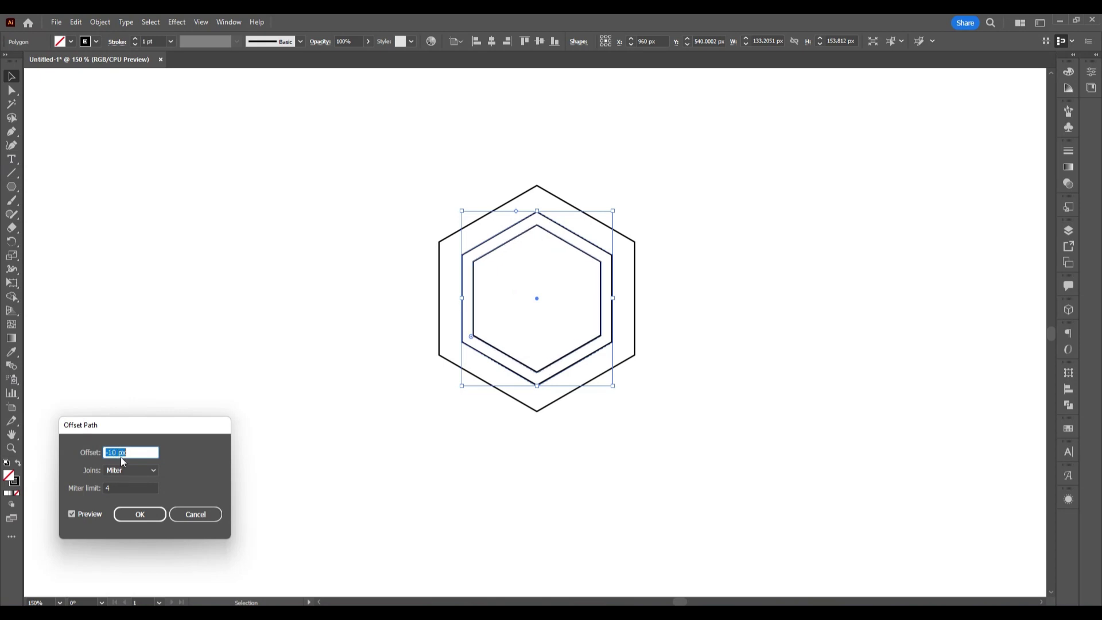
pyautogui.click(138, 514)
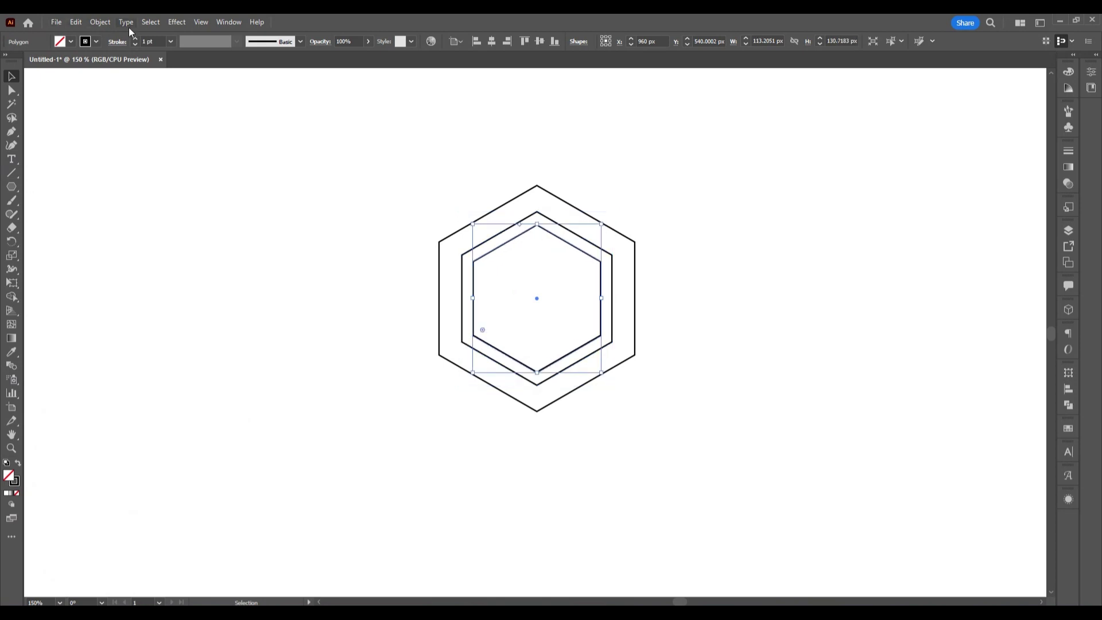
# Offset the innermost hexagon inward by -20 px, giving a 73.2 px-wide centre hexagon
pyautogui.click(100, 22)
pyautogui.moveTo(115, 313)
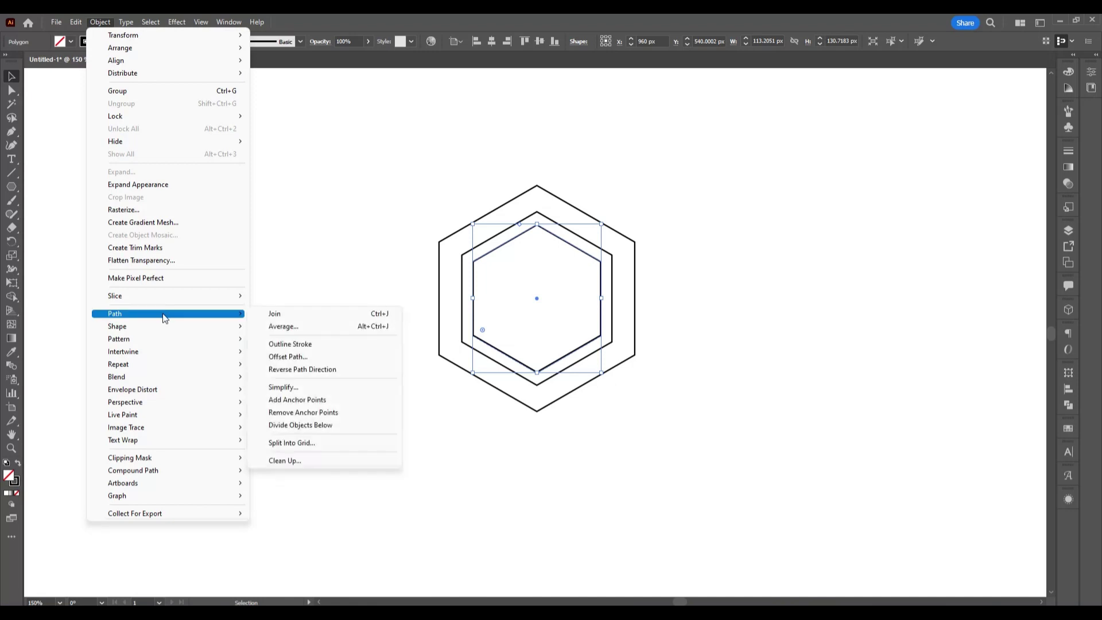
pyautogui.click(330, 357)
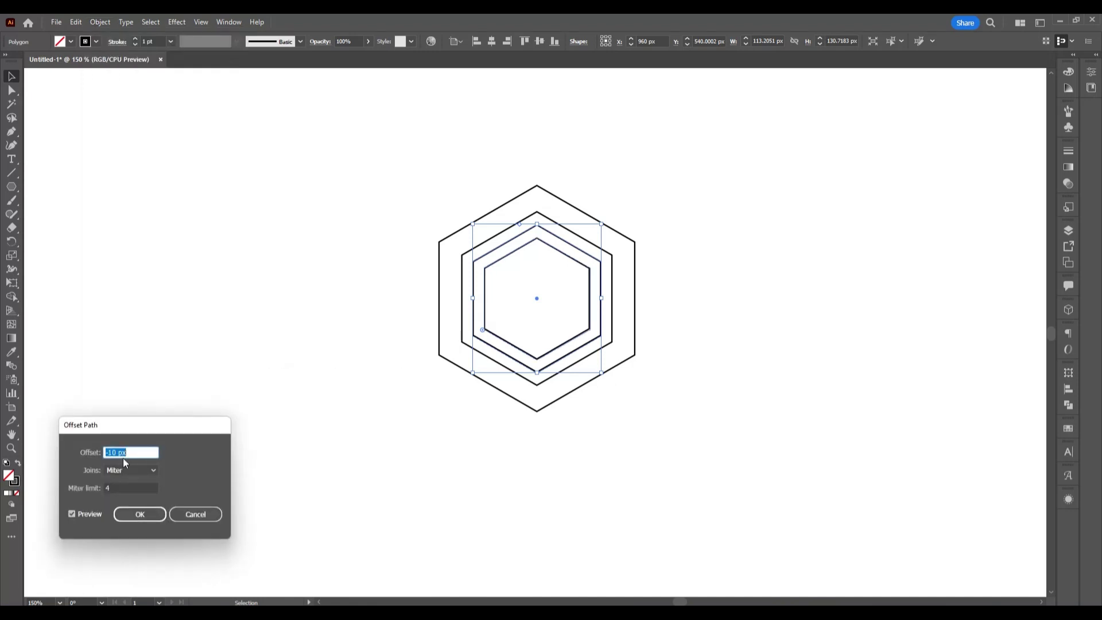
pyautogui.hotkey('shift', 'Down')
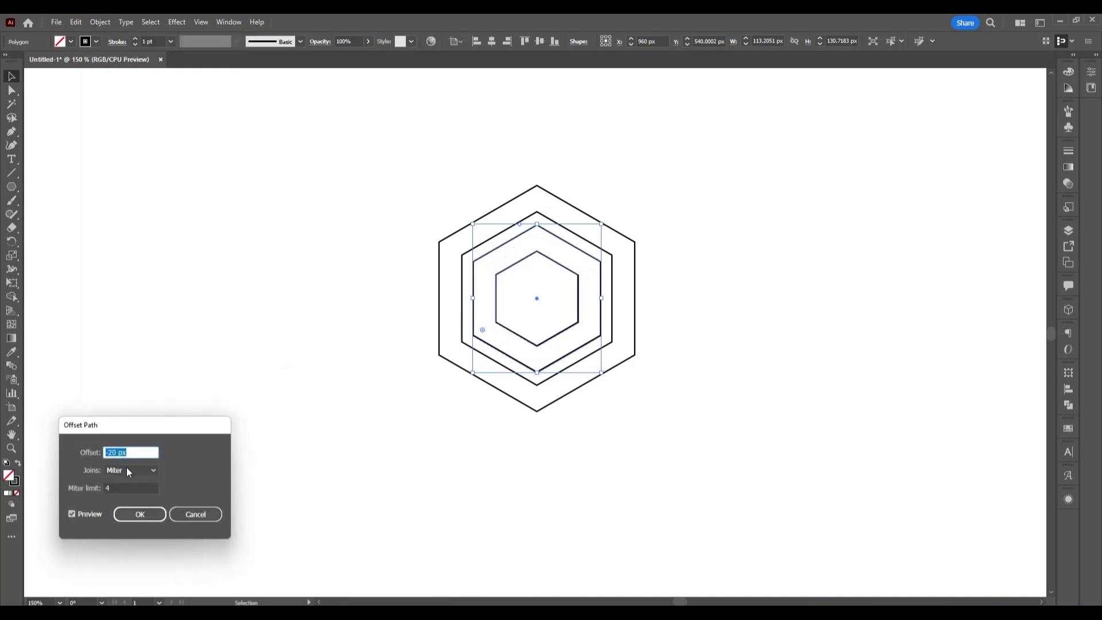
pyautogui.click(140, 514)
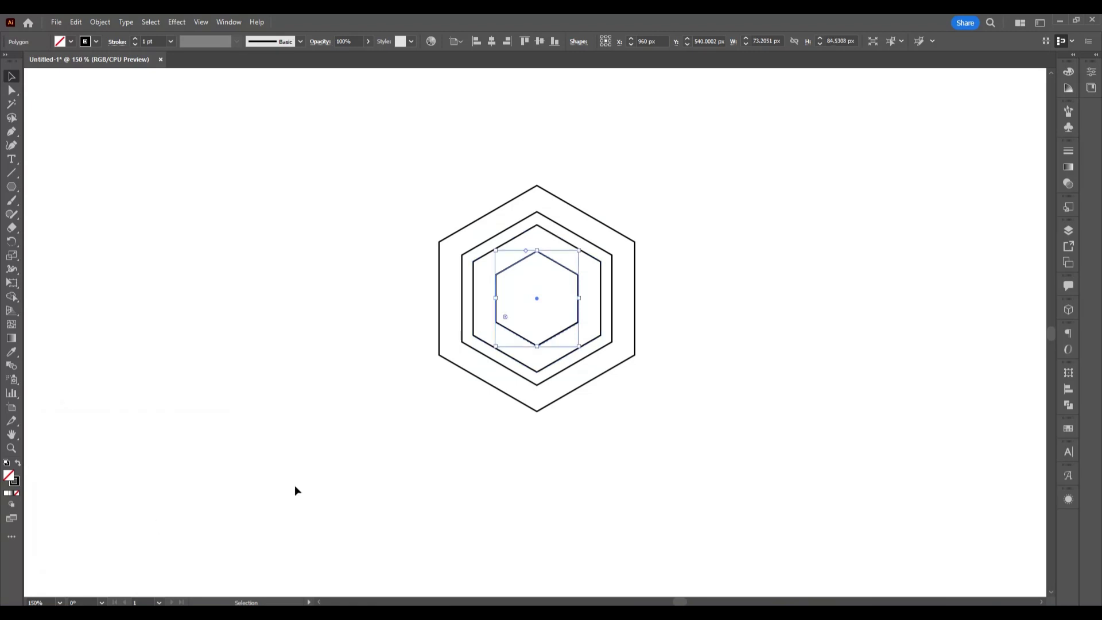
pyautogui.click(350, 180)
# Draw a vertical line through the left side of the hexagon stack
pyautogui.click(14, 171)
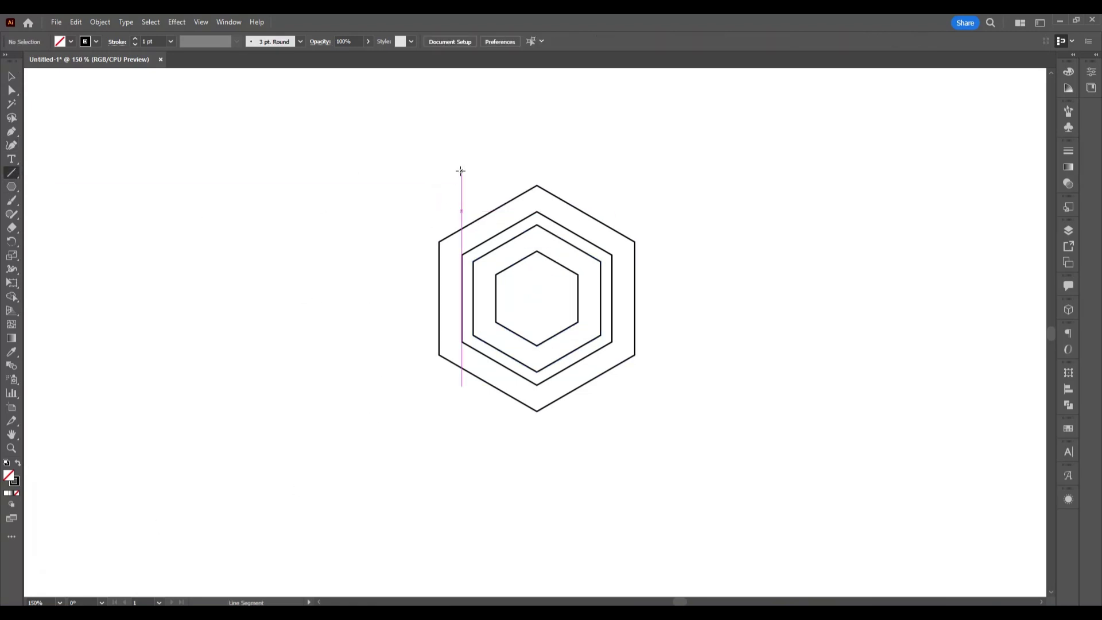
pyautogui.moveTo(462, 161); pyautogui.dragTo(462, 468)
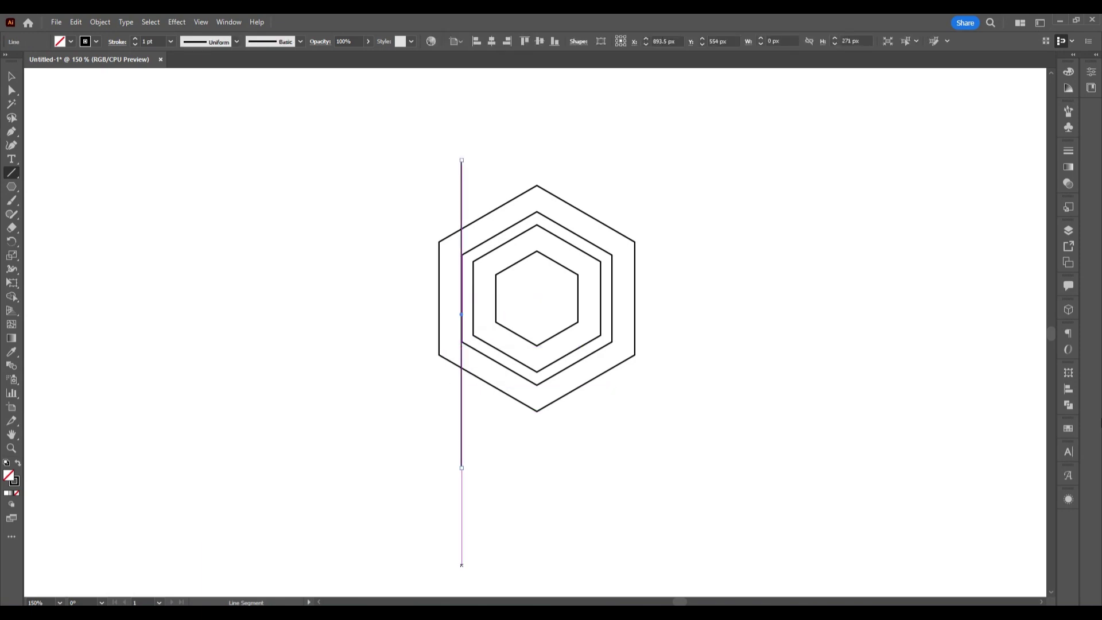
pyautogui.click(12, 79)
pyautogui.click(402, 218)
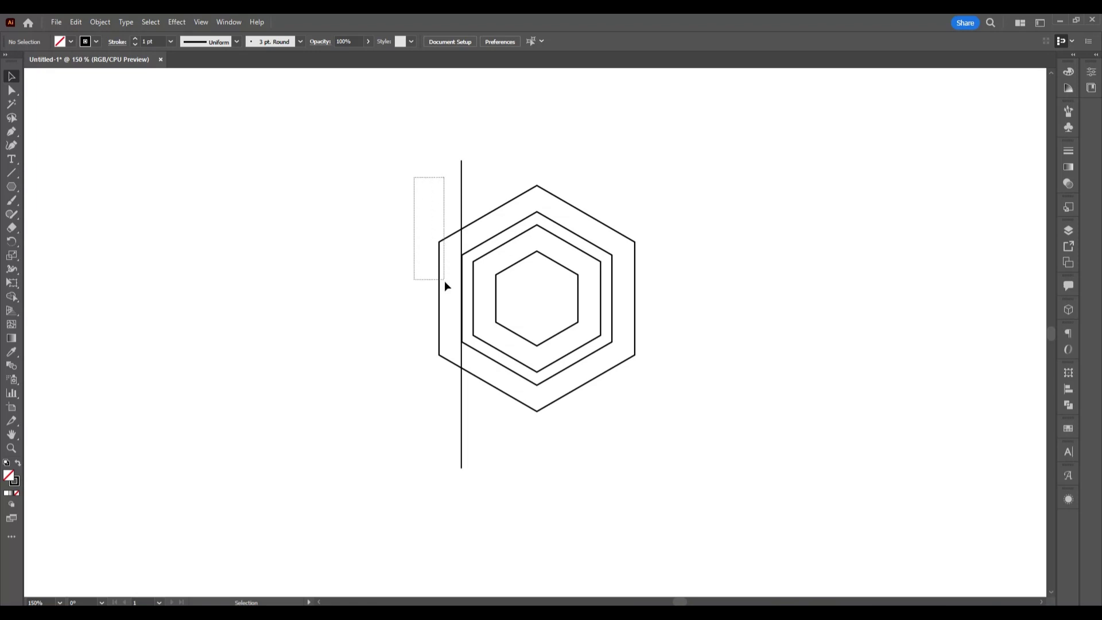
# Left-align the line to the outer hexagon and copy it 20 px right
pyautogui.moveTo(418, 189); pyautogui.dragTo(467, 229)
pyautogui.click(468, 229)
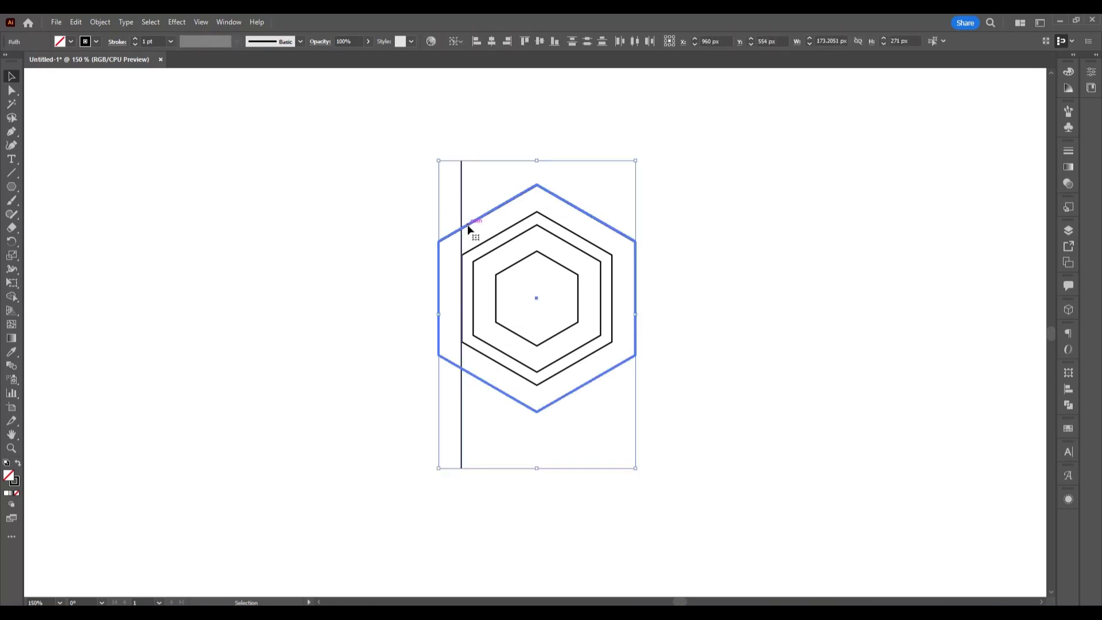
pyautogui.click(478, 45)
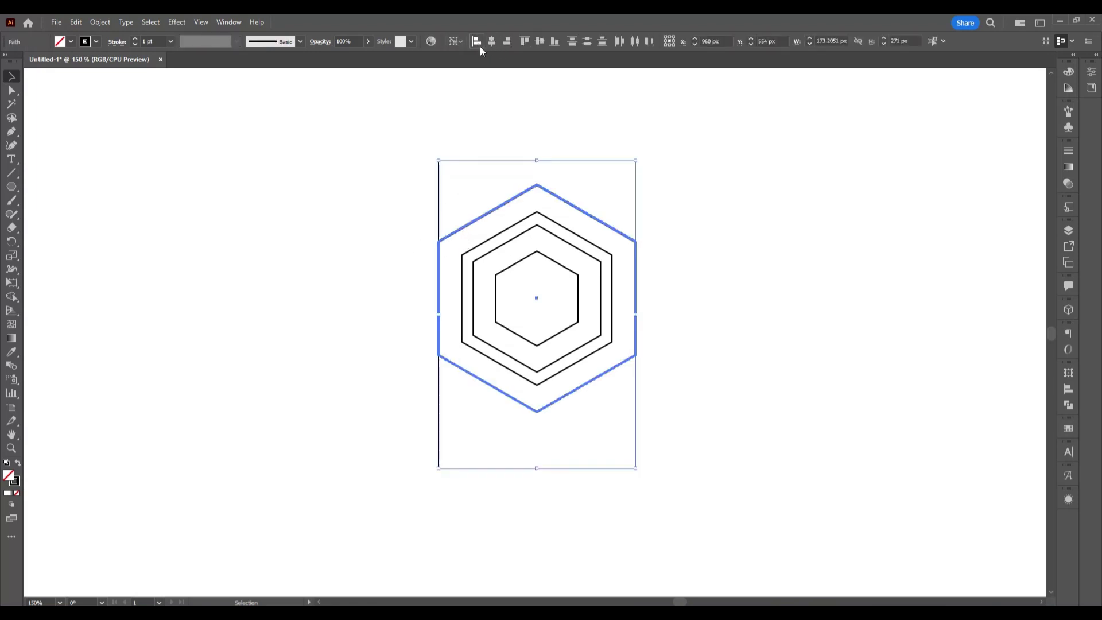
pyautogui.click(302, 350)
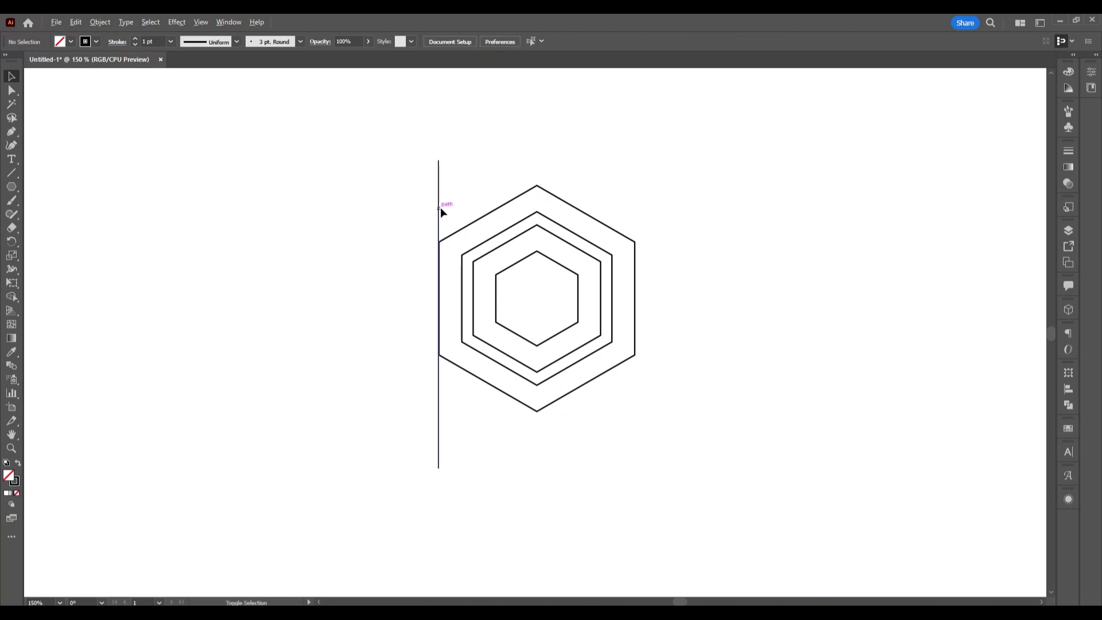
pyautogui.moveTo(439, 209); pyautogui.dragTo(463, 211)
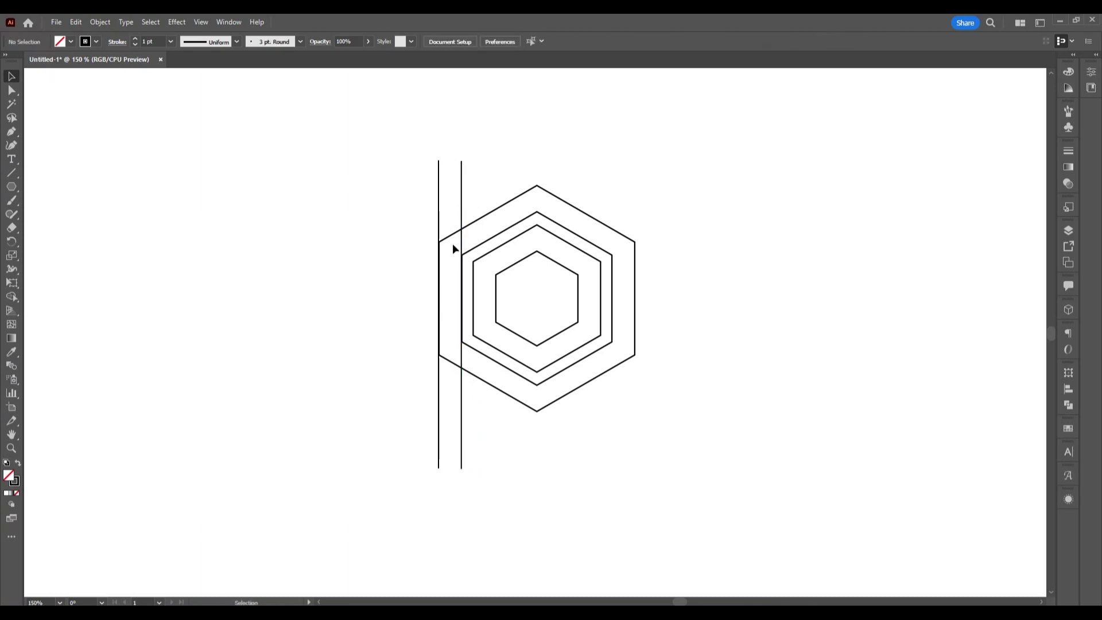
pyautogui.click(464, 260)
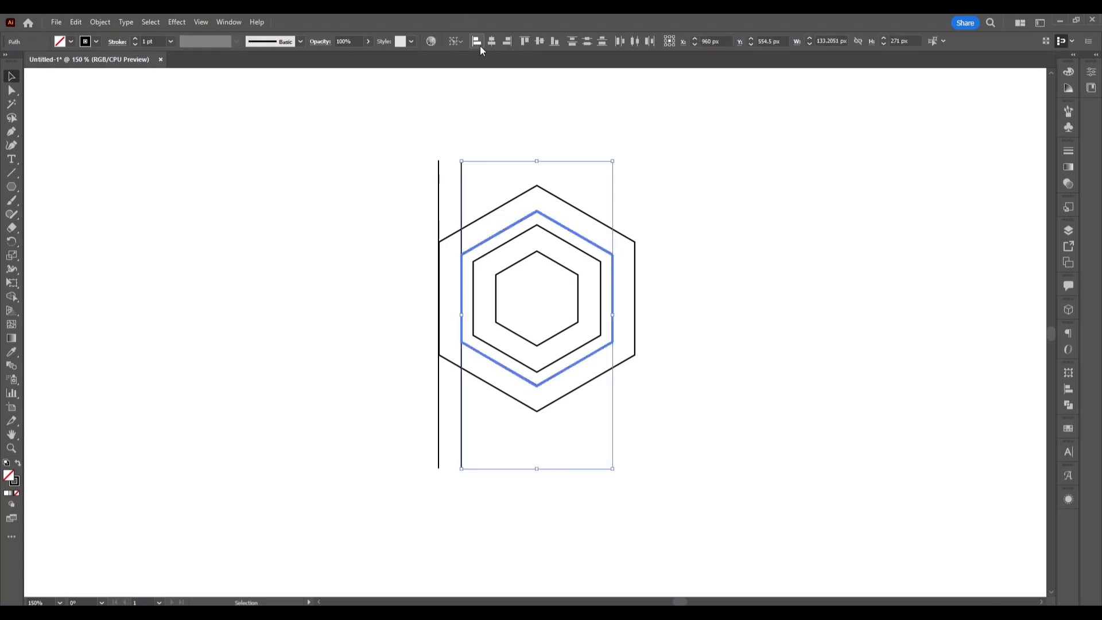
# Group the two vertical lines and shift the pair slightly right
pyautogui.moveTo(407, 148); pyautogui.dragTo(476, 199)
pyautogui.rightClick(444, 186)
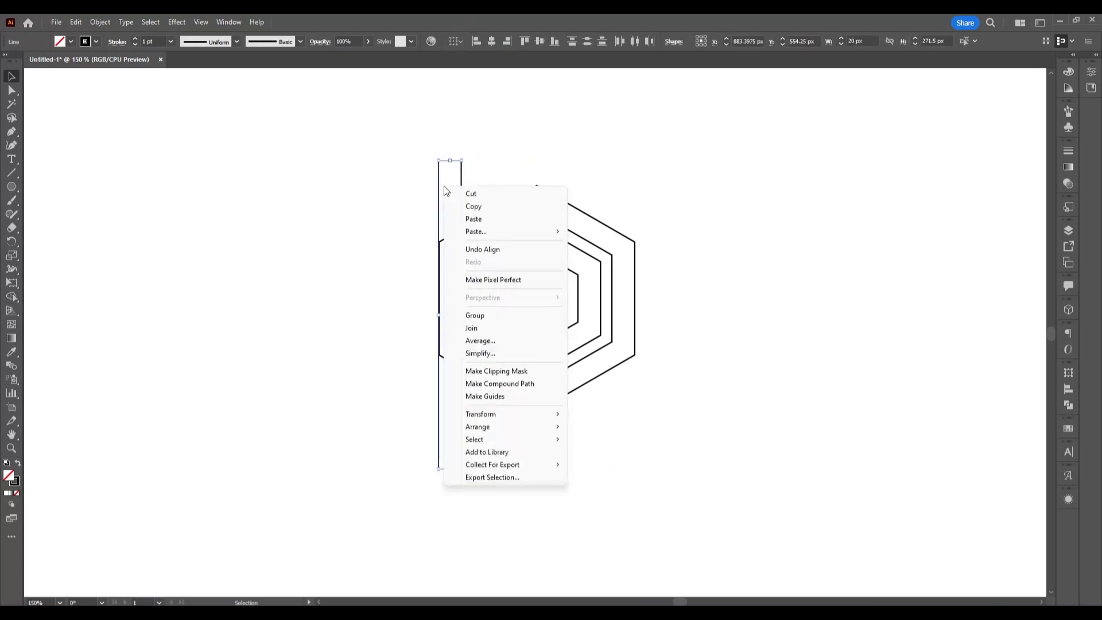
pyautogui.click(497, 315)
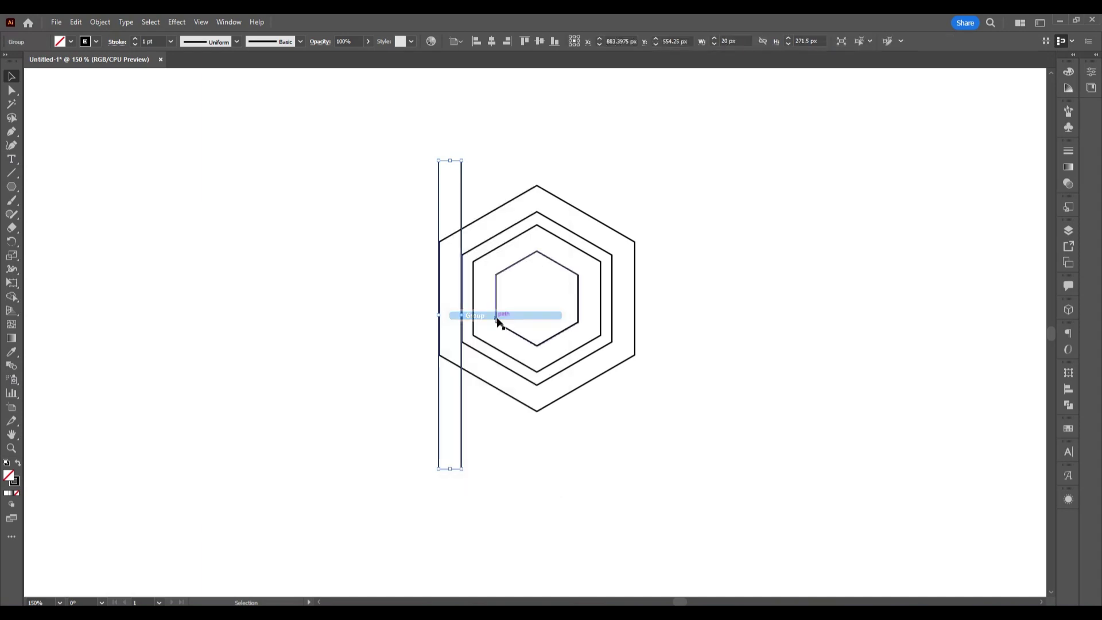
pyautogui.click(387, 296)
pyautogui.moveTo(463, 197); pyautogui.dragTo(483, 197)
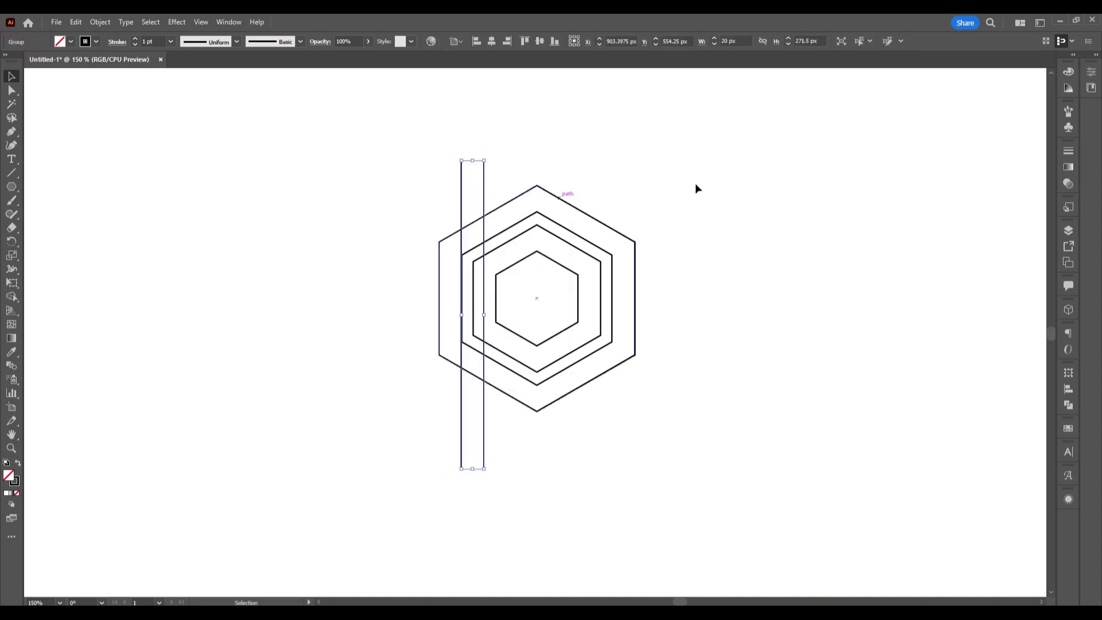
pyautogui.click(438, 176)
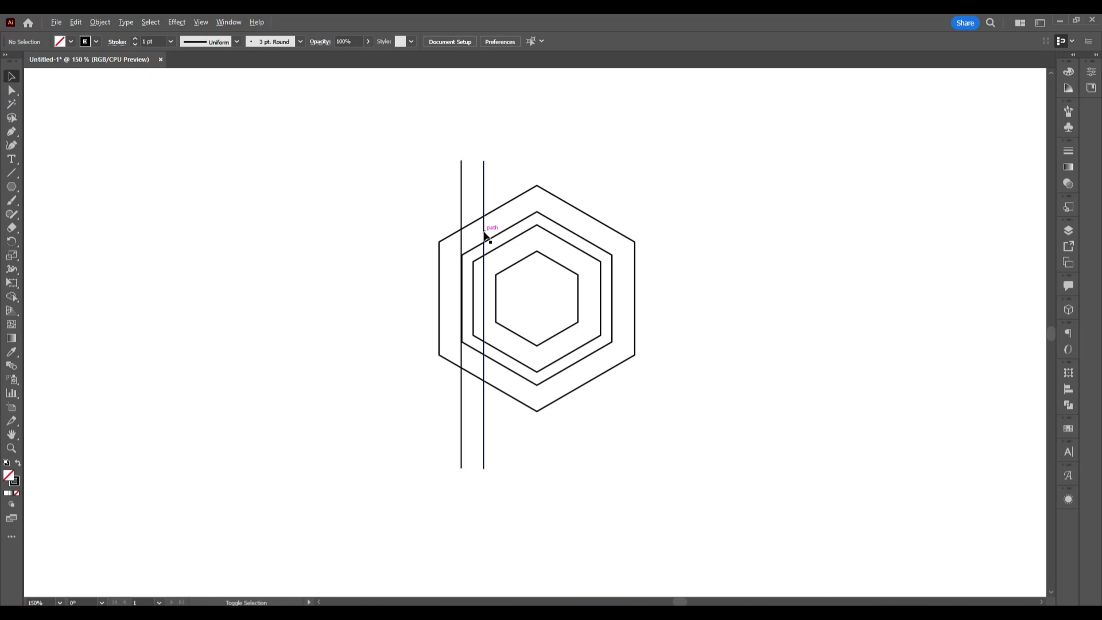
# Copy the line pair 30 px right and repeat it twice for four pairs
pyautogui.moveTo(484, 236); pyautogui.dragTo(528, 236)
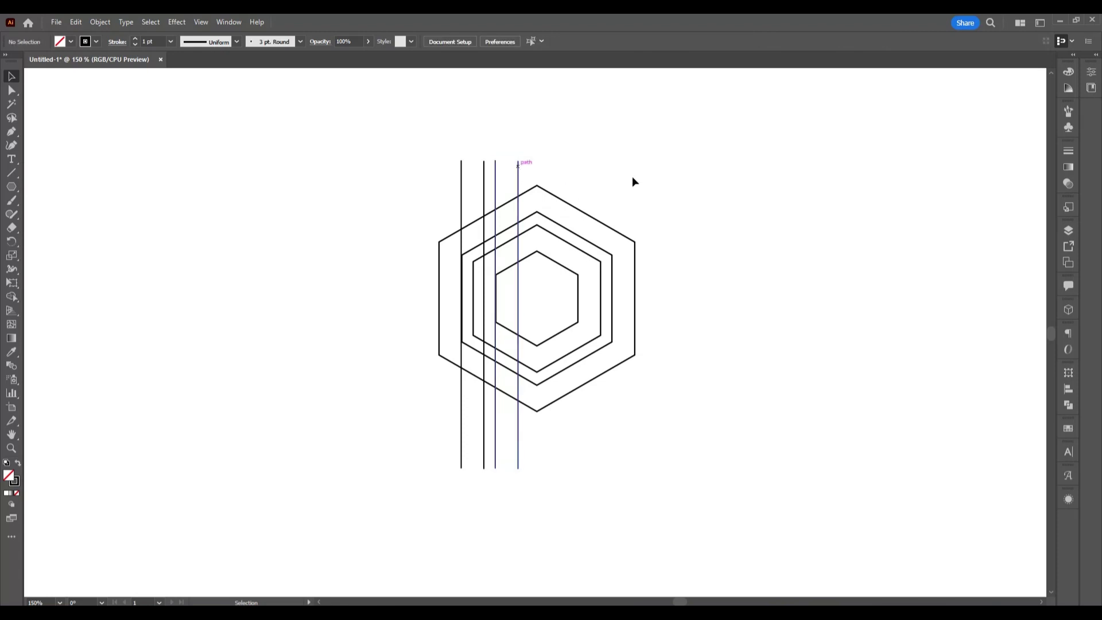
pyautogui.hotkey('ctrl', 'z')
pyautogui.hotkey('ctrl', 'z')
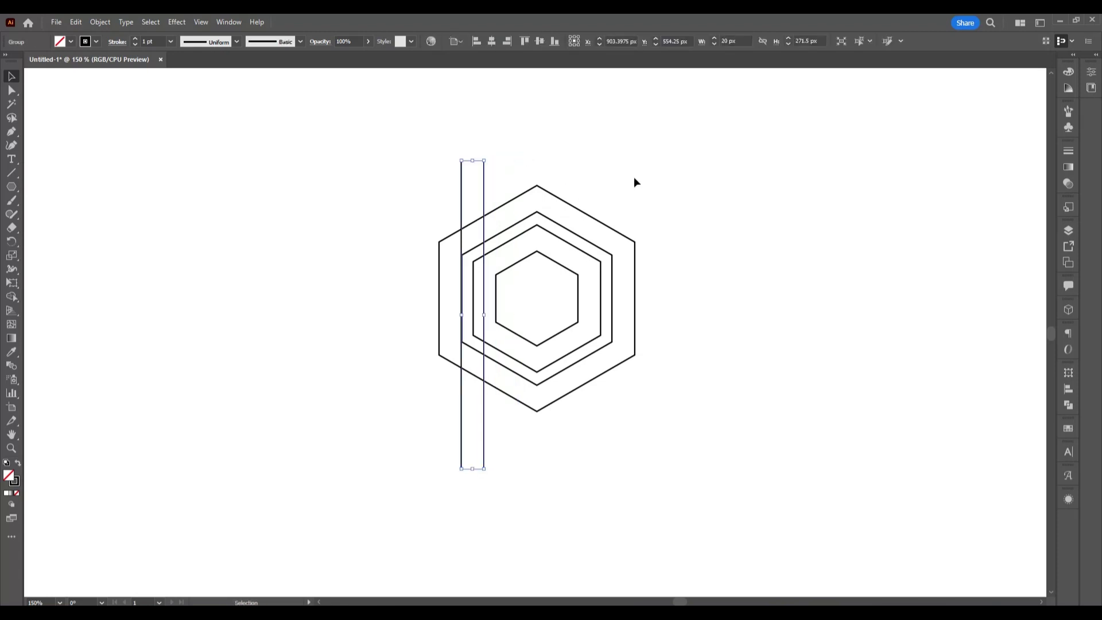
pyautogui.click(635, 180)
pyautogui.moveTo(485, 195); pyautogui.dragTo(518, 198)
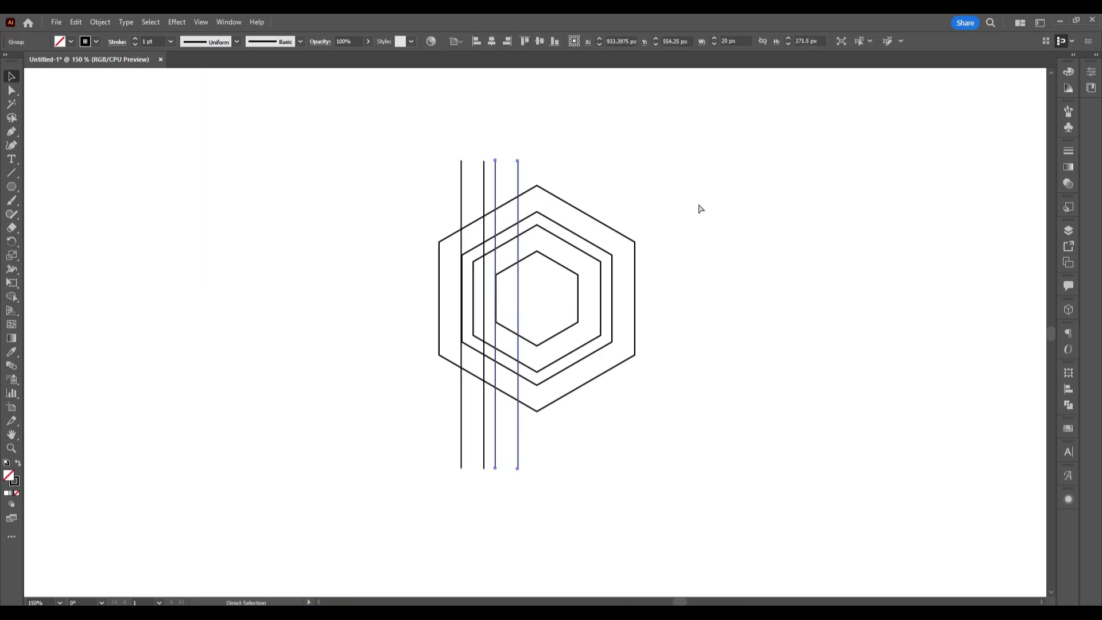
pyautogui.hotkey('ctrl', 'd')
pyautogui.hotkey('ctrl', 'd')
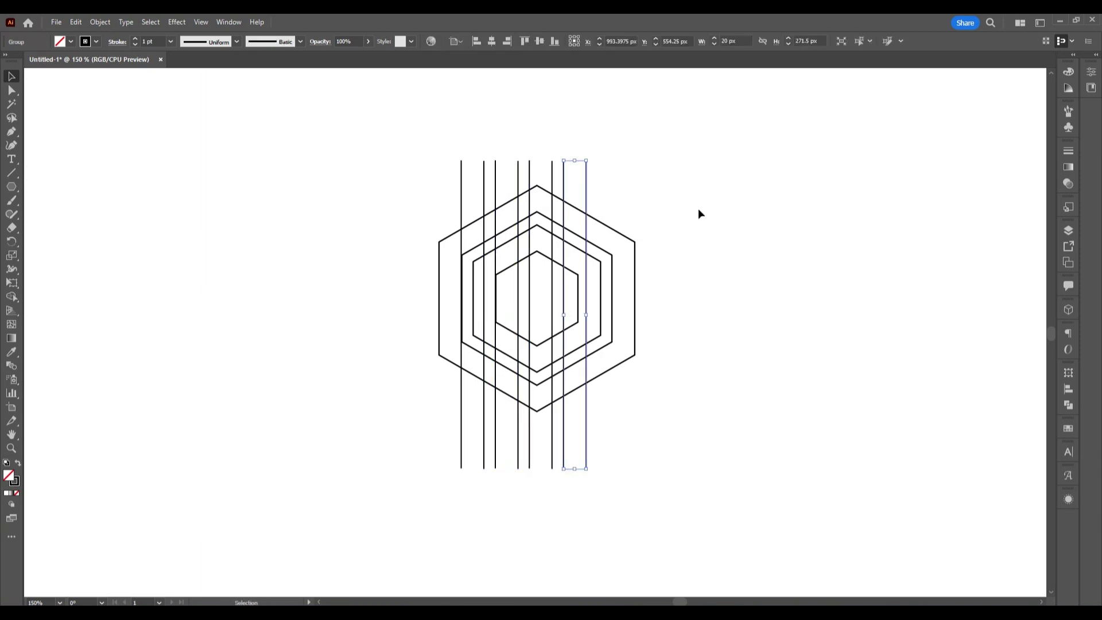
pyautogui.click(697, 208)
pyautogui.moveTo(414, 136); pyautogui.dragTo(607, 173)
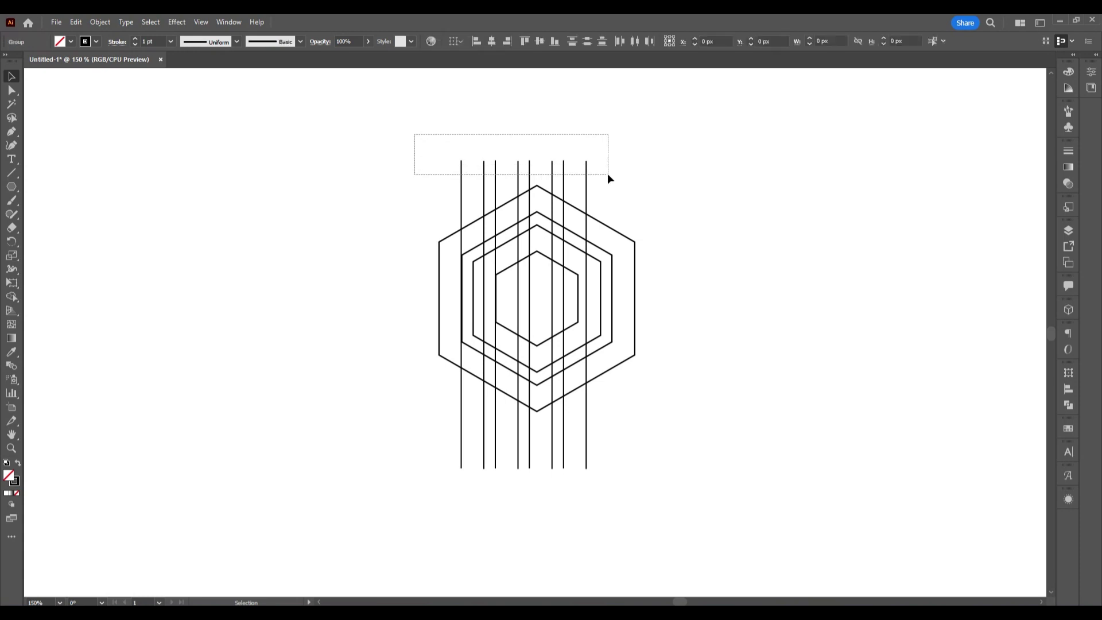
# Group all eight vertical lines and centre them horizontally on the outer hexagon
pyautogui.rightClick(531, 168)
pyautogui.click(575, 315)
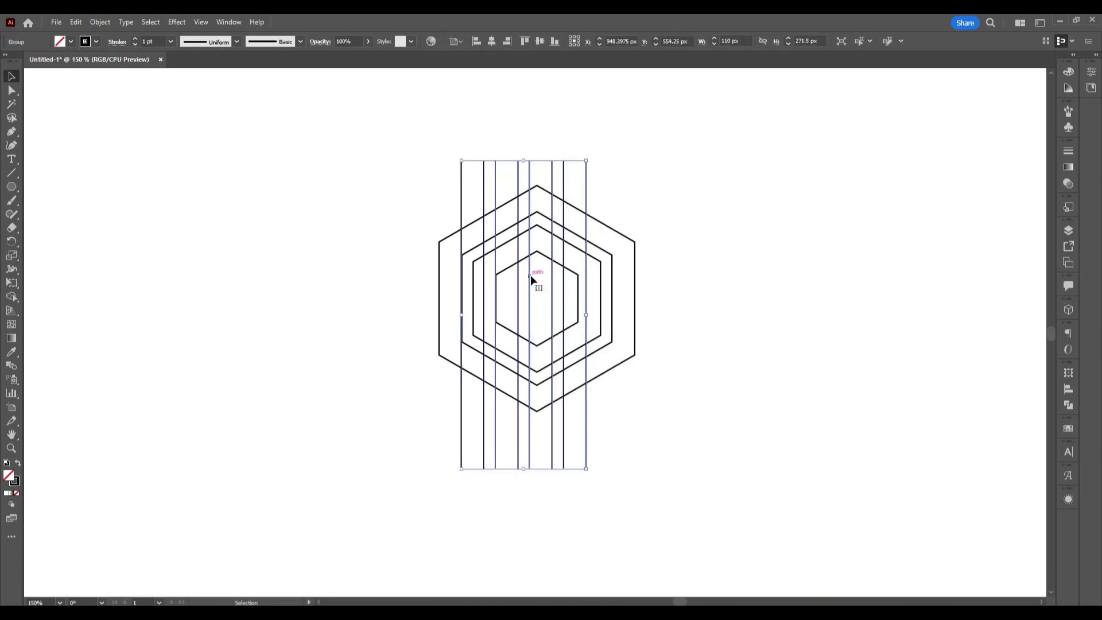
pyautogui.keyDown('shift'); pyautogui.click(540, 189); pyautogui.keyUp('shift')
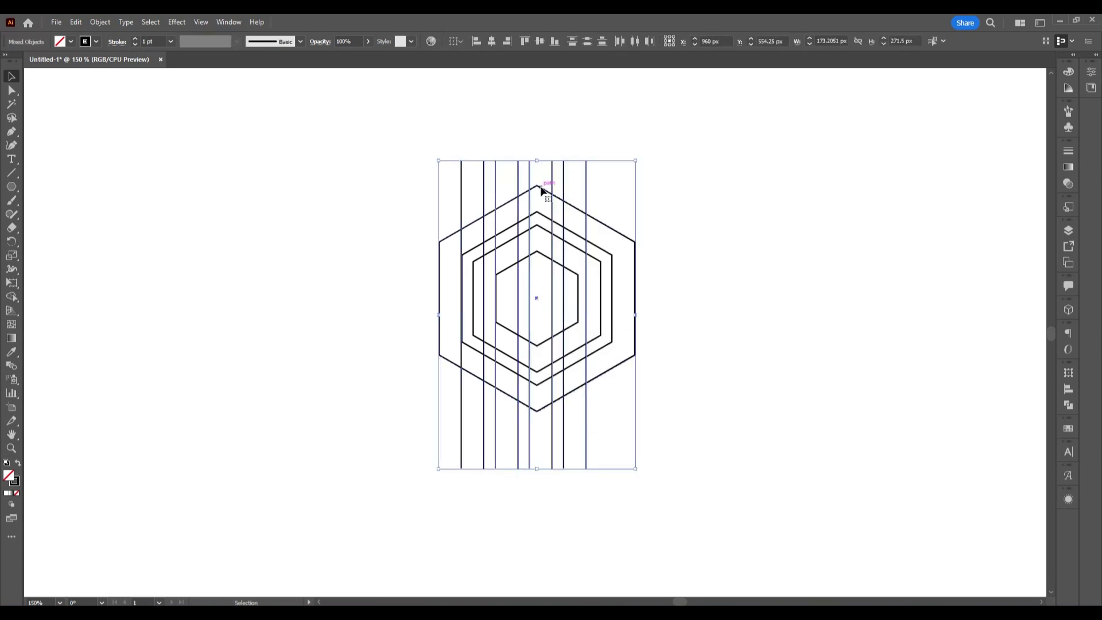
pyautogui.click(492, 46)
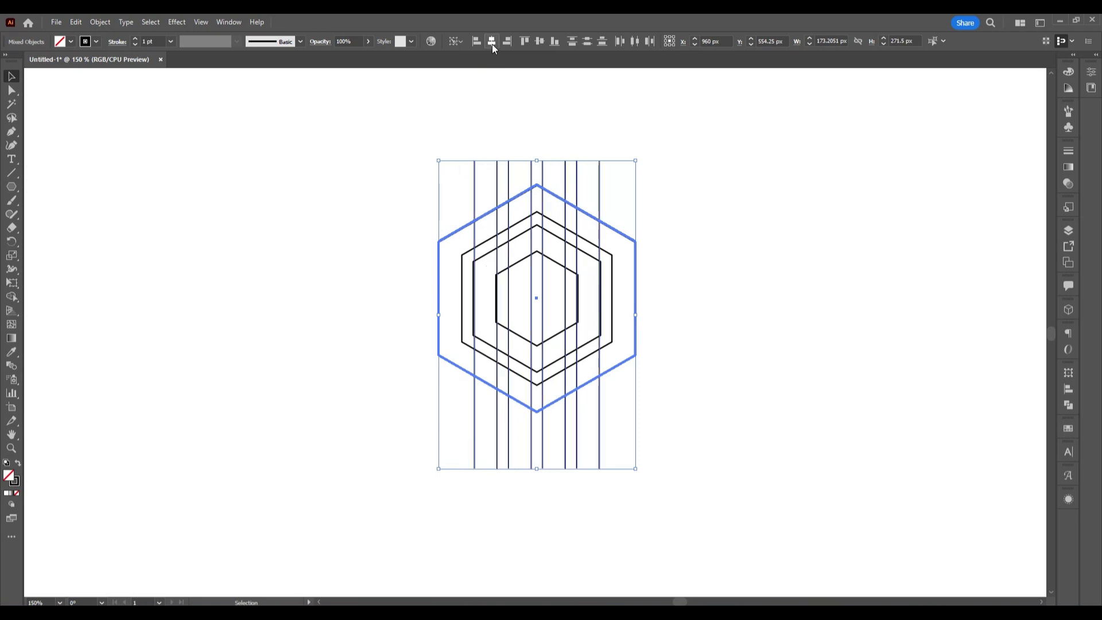
pyautogui.click(779, 280)
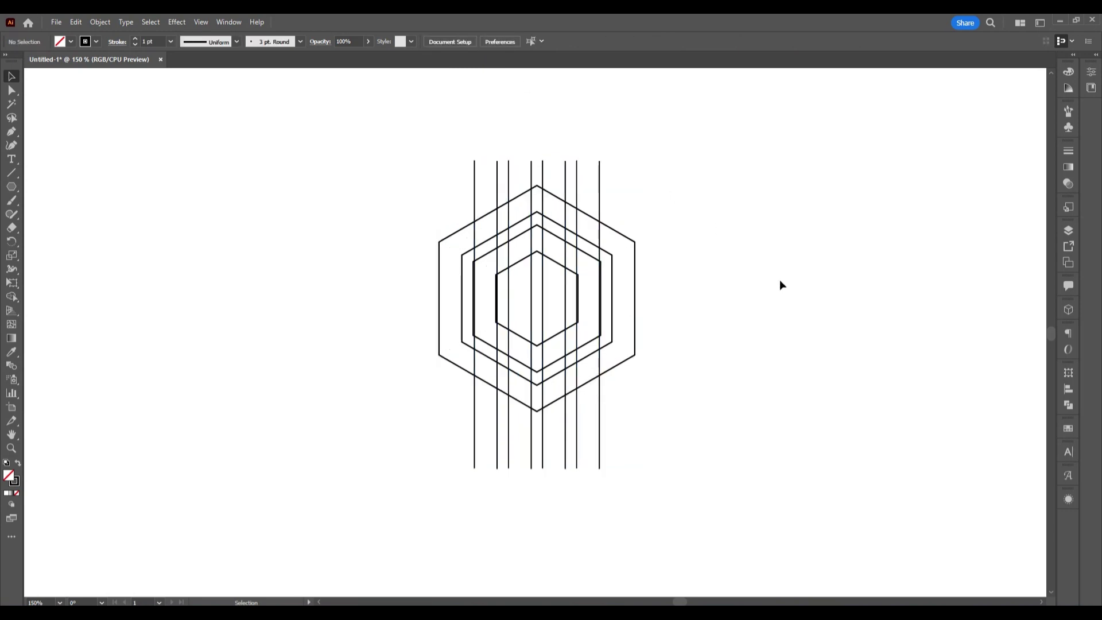
# Ungroup the vertical lines back into separate line pairs
pyautogui.click(568, 172)
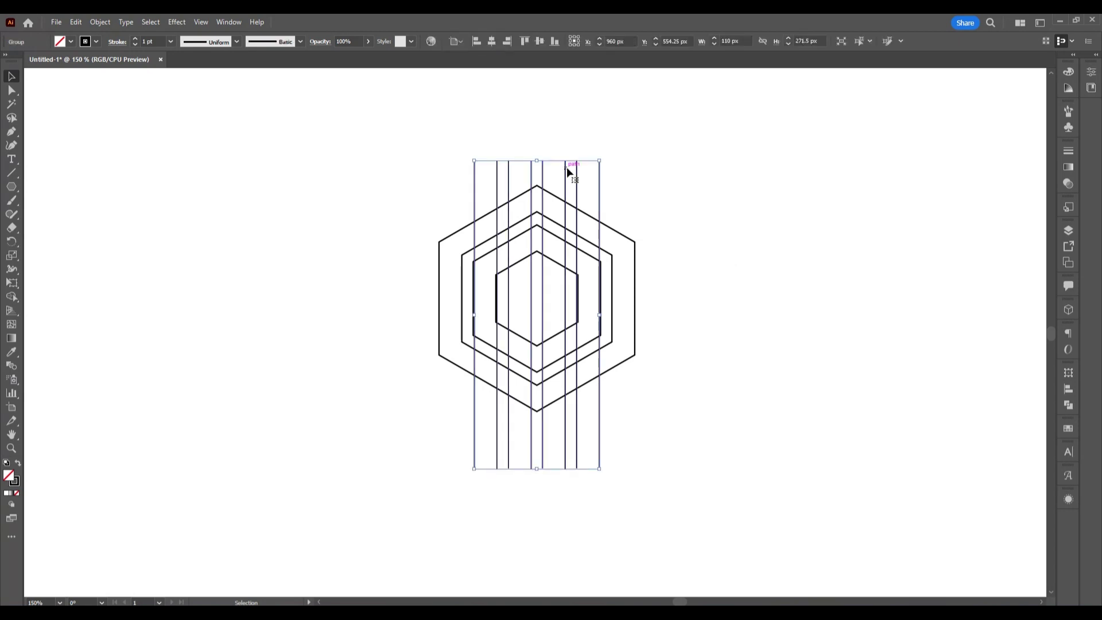
pyautogui.rightClick(567, 169)
pyautogui.click(611, 320)
pyautogui.click(641, 244)
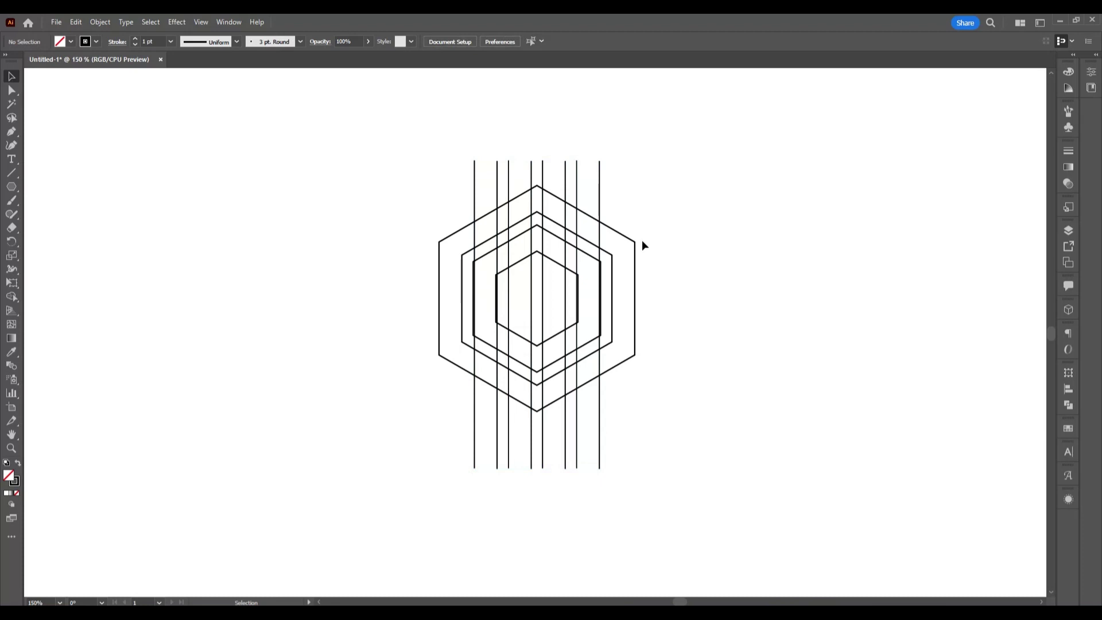
pyautogui.rightClick(600, 200)
pyautogui.click(664, 354)
pyautogui.click(643, 151)
pyautogui.click(566, 172)
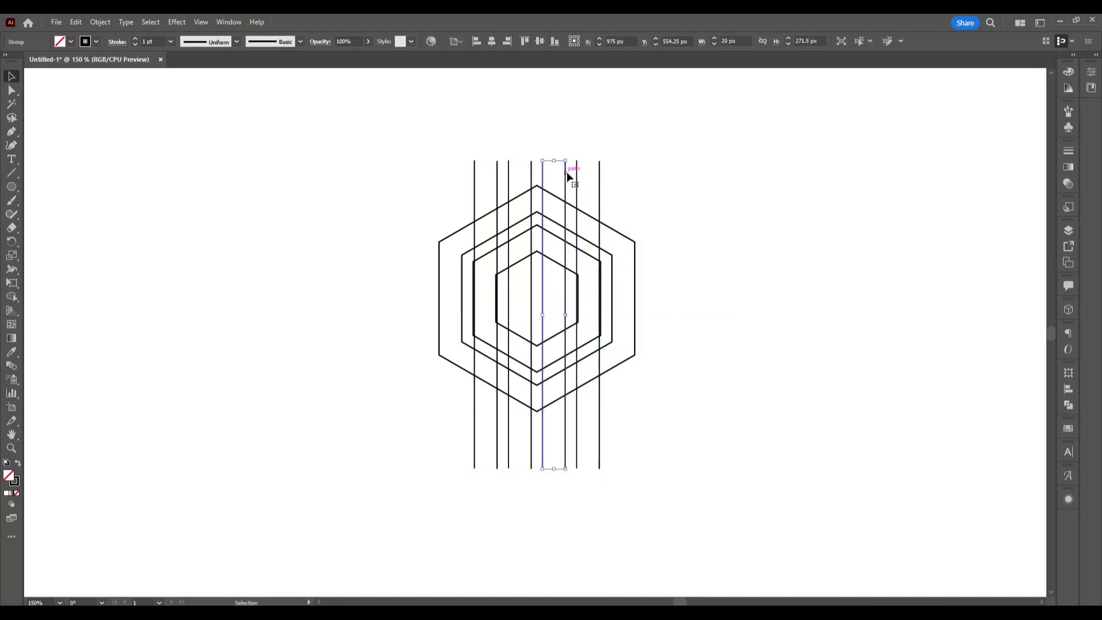
pyautogui.rightClick(566, 171)
pyautogui.click(616, 331)
# Group the two right-hand vertical lines into a pair
pyautogui.click(663, 263)
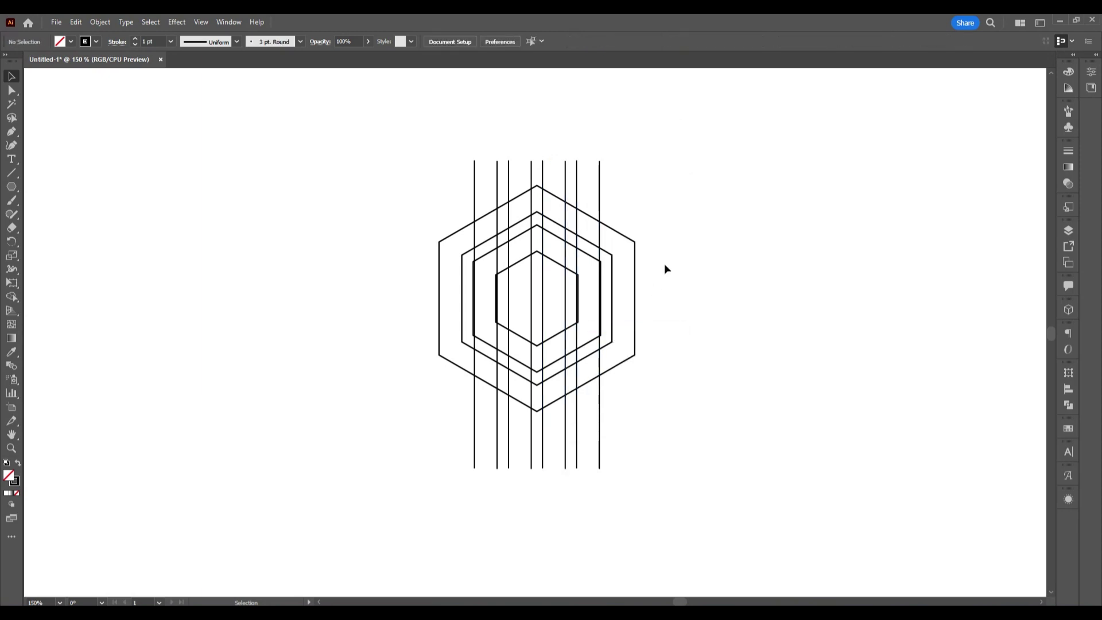
pyautogui.moveTo(591, 171); pyautogui.dragTo(590, 169)
pyautogui.rightClick(572, 170)
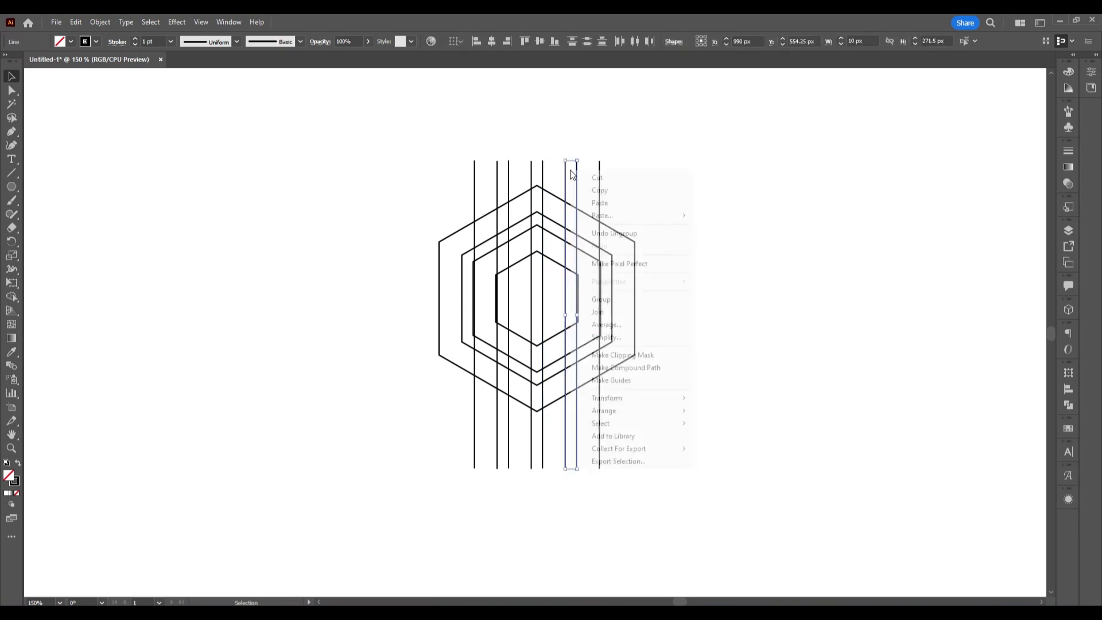
pyautogui.click(613, 303)
pyautogui.click(666, 182)
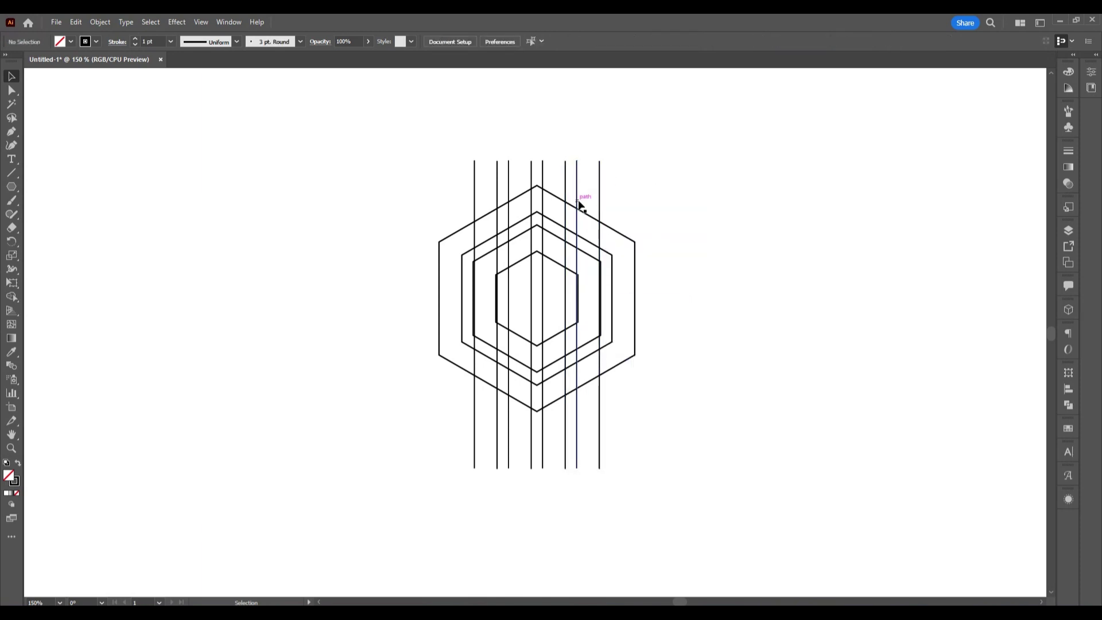
# Copy the pair, rotate it 90° horizontal, and place it just above the hexagons' centre
pyautogui.moveTo(578, 204); pyautogui.dragTo(671, 205)
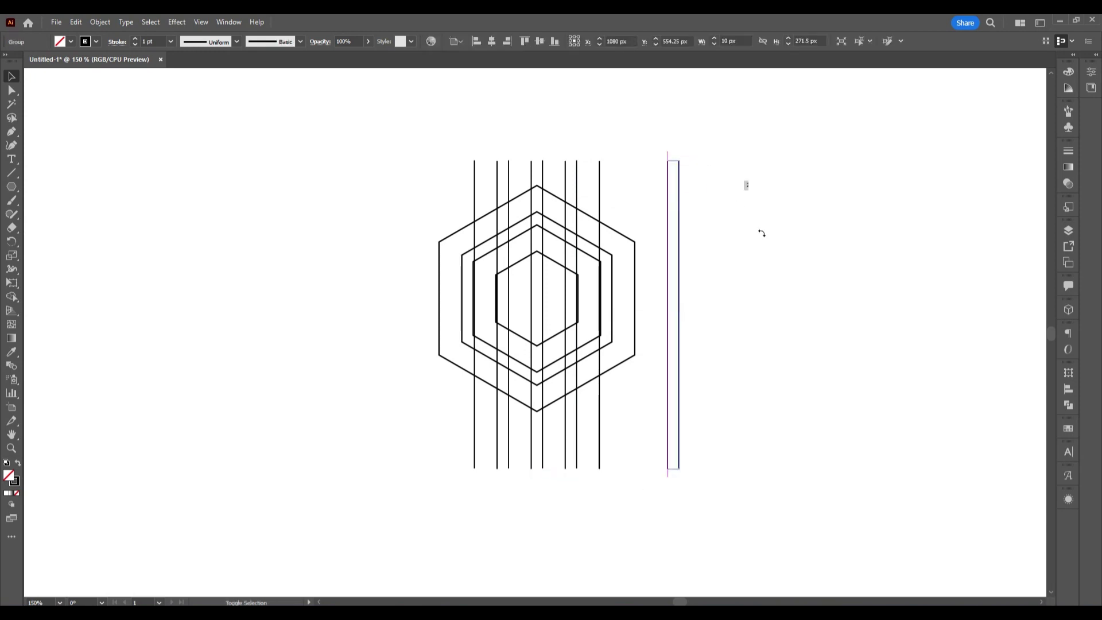
pyautogui.moveTo(681, 158); pyautogui.dragTo(804, 299)
pyautogui.click(766, 339)
pyautogui.moveTo(738, 326); pyautogui.dragTo(599, 291)
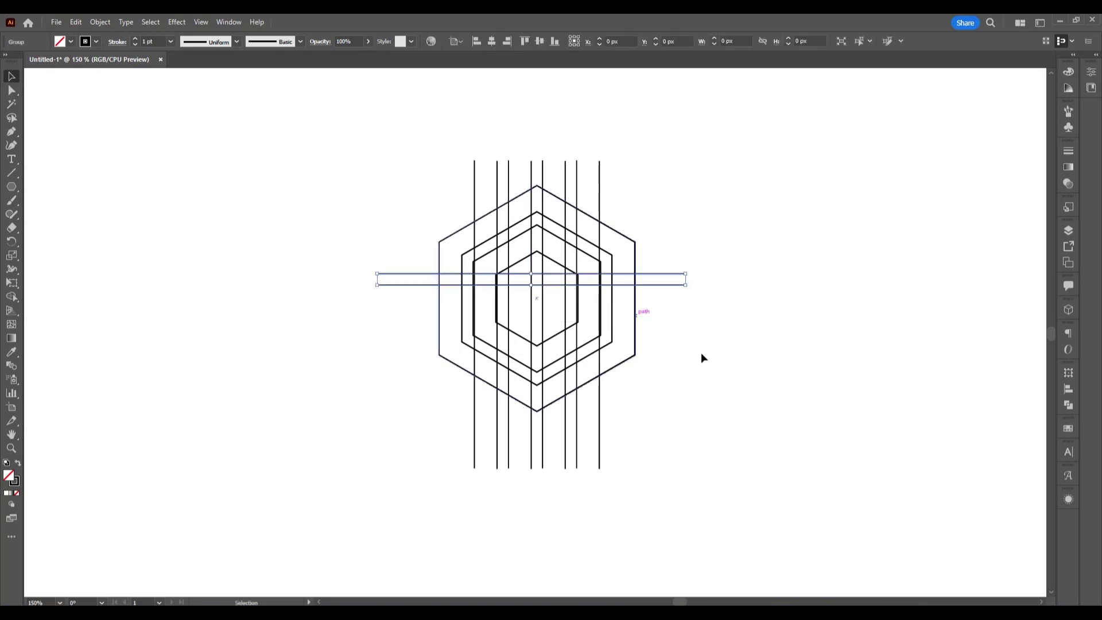
pyautogui.press('Down')
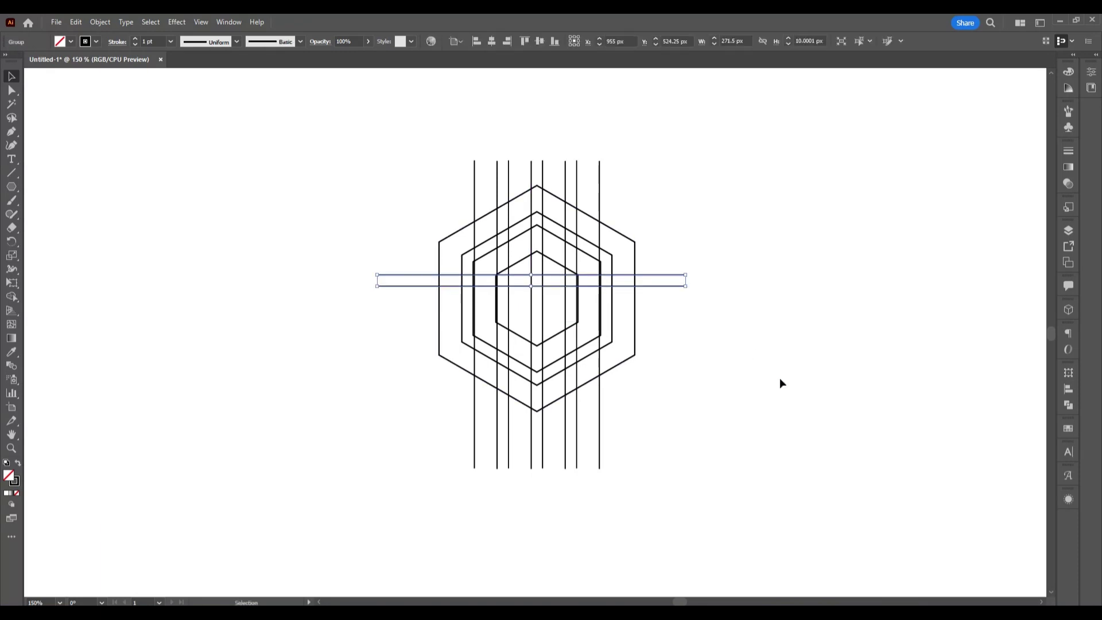
# Copy the horizontal pair 40 px lower and again above, nudging the upper copy up 1 px
pyautogui.click(780, 379)
pyautogui.moveTo(373, 163); pyautogui.dragTo(710, 419)
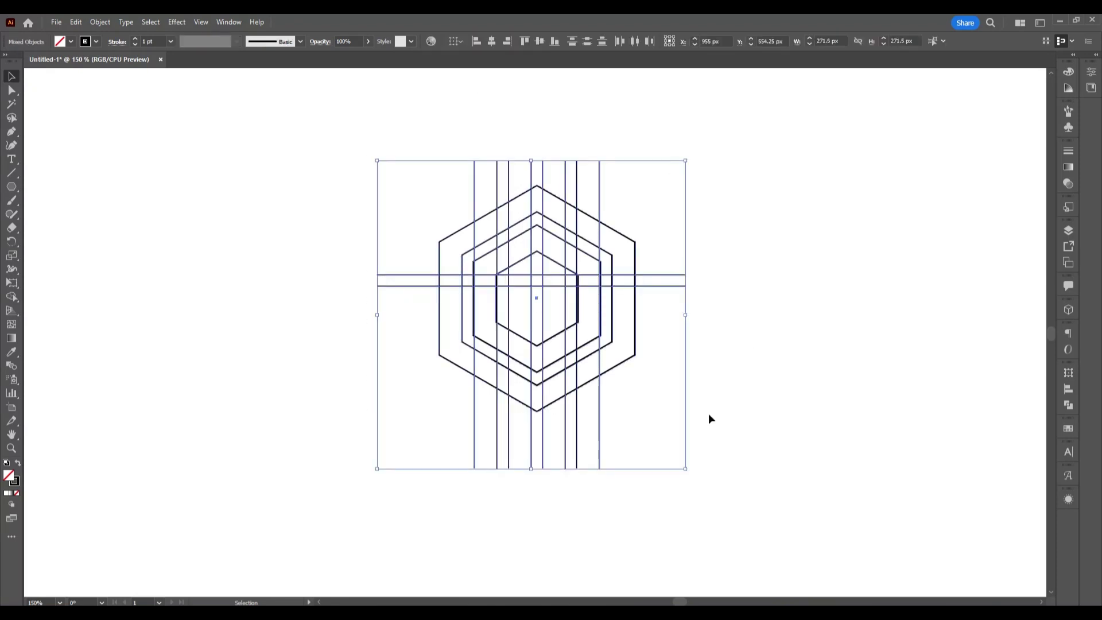
pyautogui.click(783, 390)
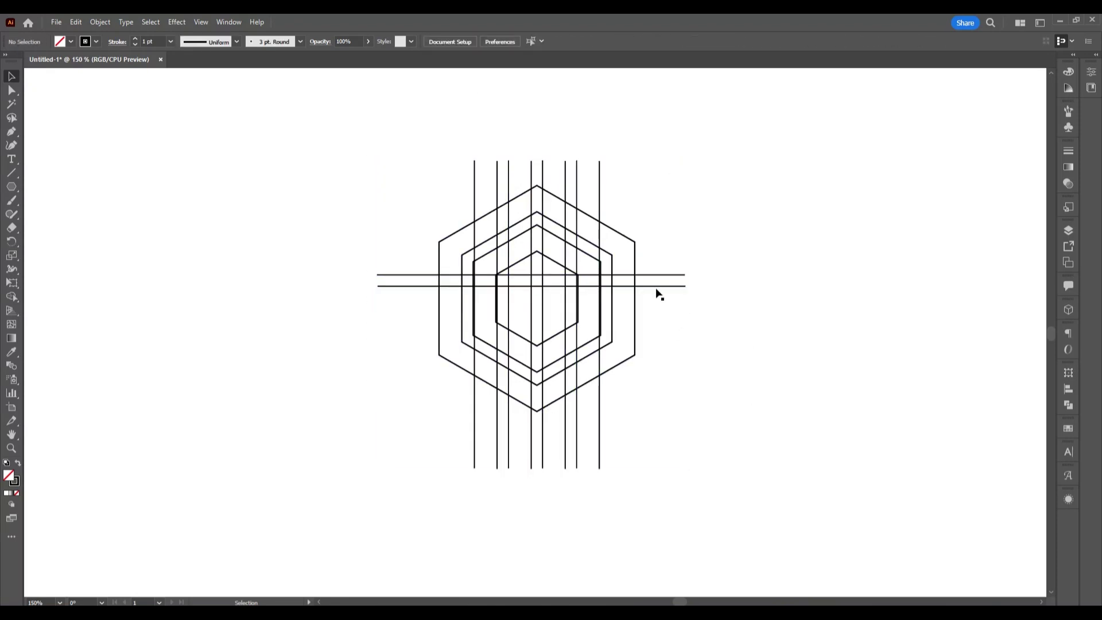
pyautogui.moveTo(656, 286); pyautogui.dragTo(657, 338)
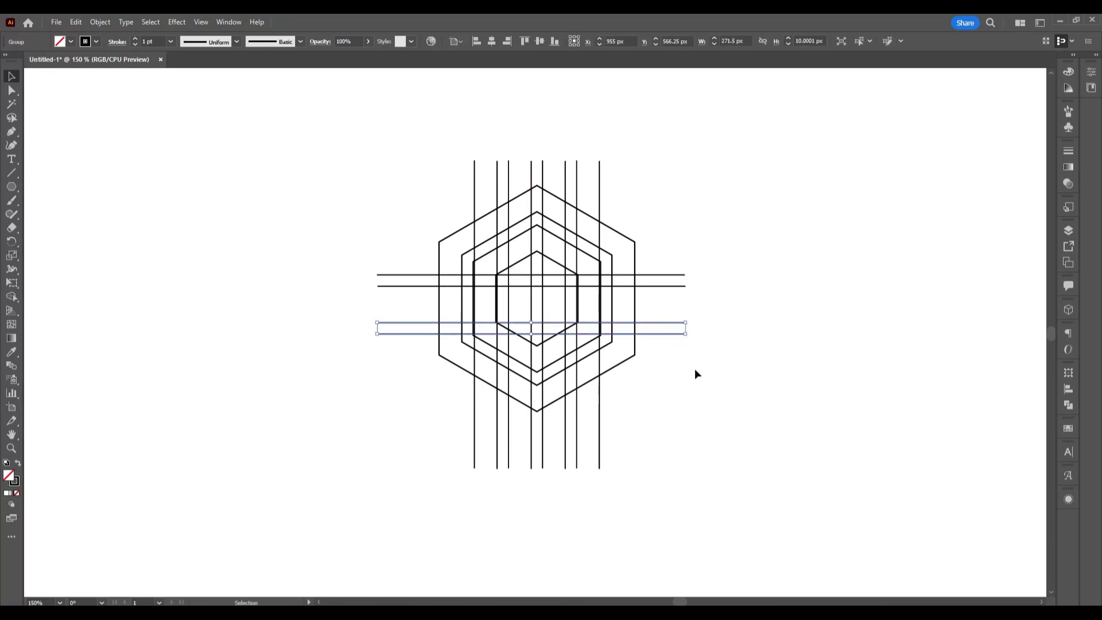
pyautogui.click(695, 370)
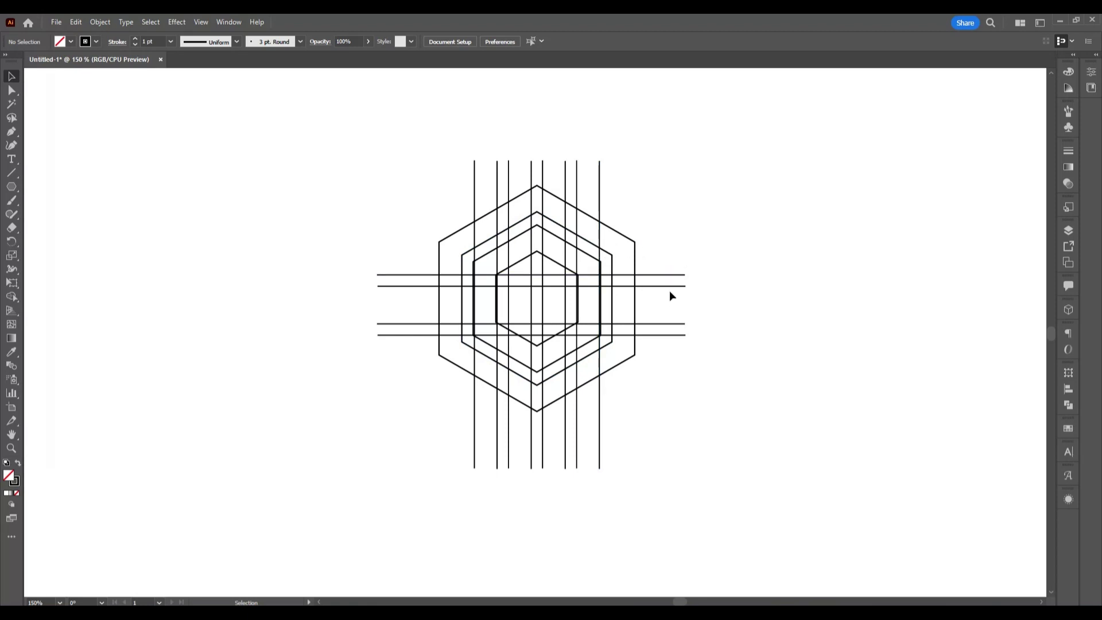
pyautogui.moveTo(667, 287)
pyautogui.mouseDown()
pyautogui.moveTo(666, 253)
pyautogui.moveTo(686, 263)
pyautogui.mouseUp()
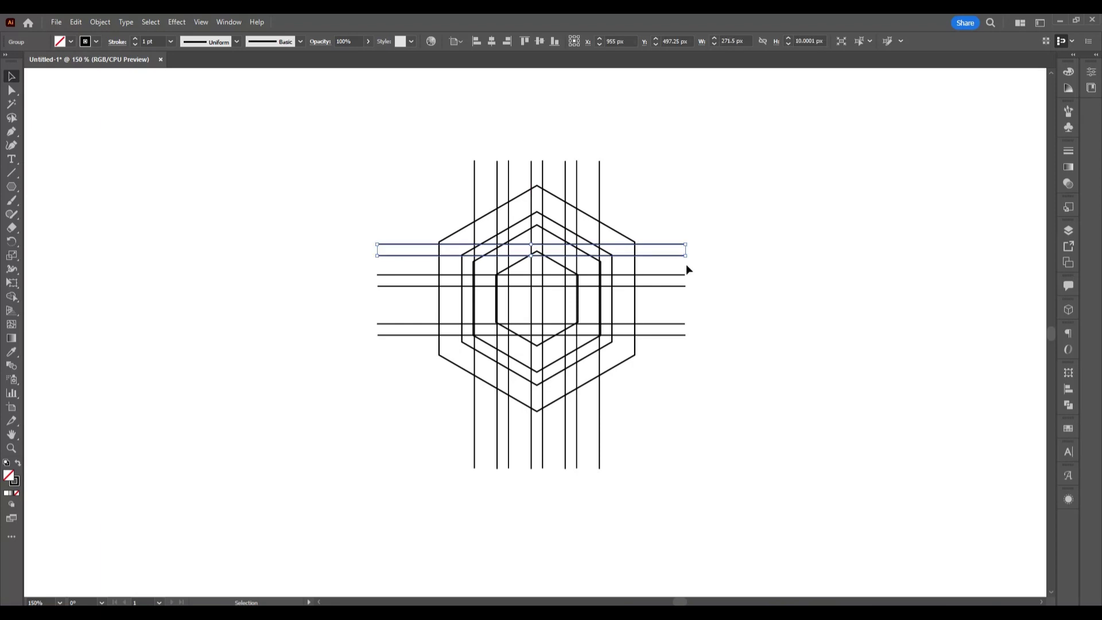
pyautogui.press('Up')
pyautogui.press('Up')
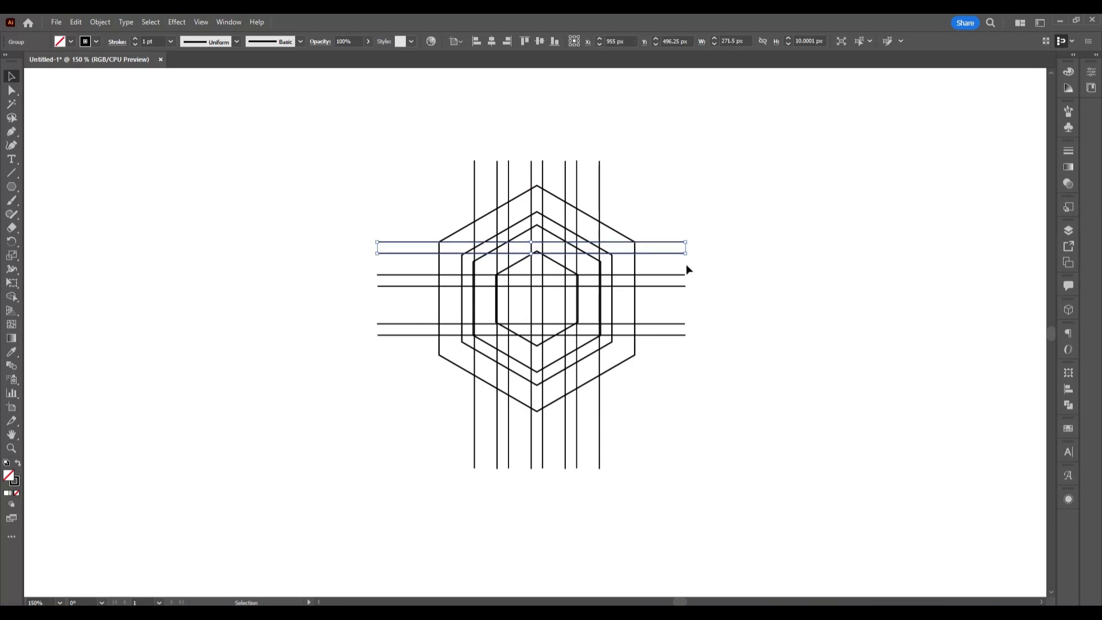
pyautogui.click(893, 336)
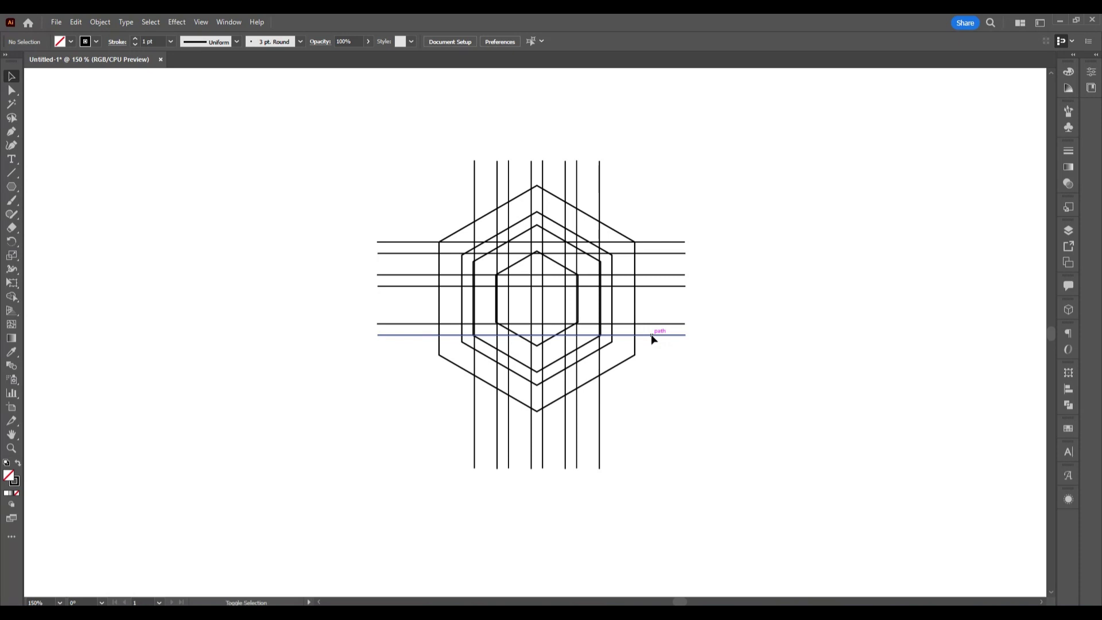
# Move the lower pair 10 px down, raise the top pair, then select the whole grid
pyautogui.moveTo(651, 335); pyautogui.dragTo(655, 367)
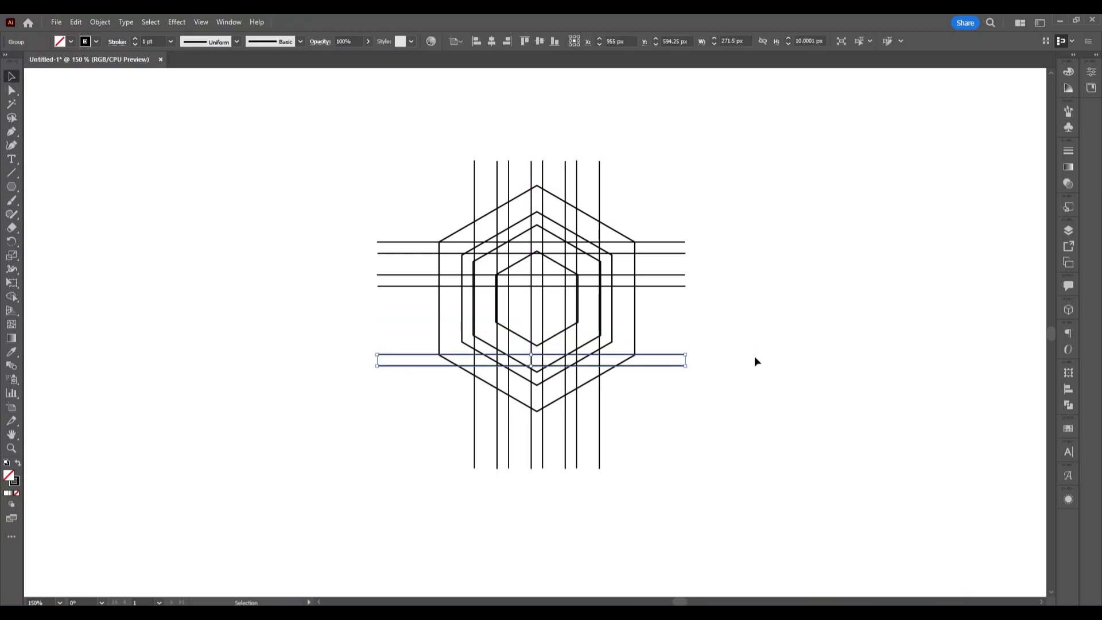
pyautogui.click(743, 287)
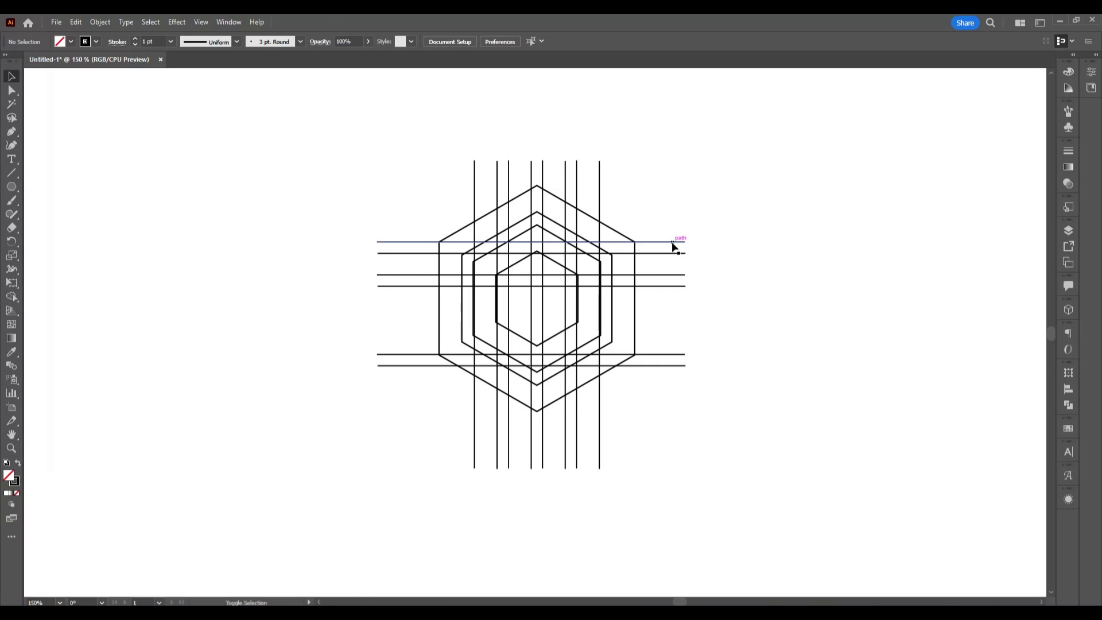
pyautogui.moveTo(673, 247); pyautogui.dragTo(671, 236)
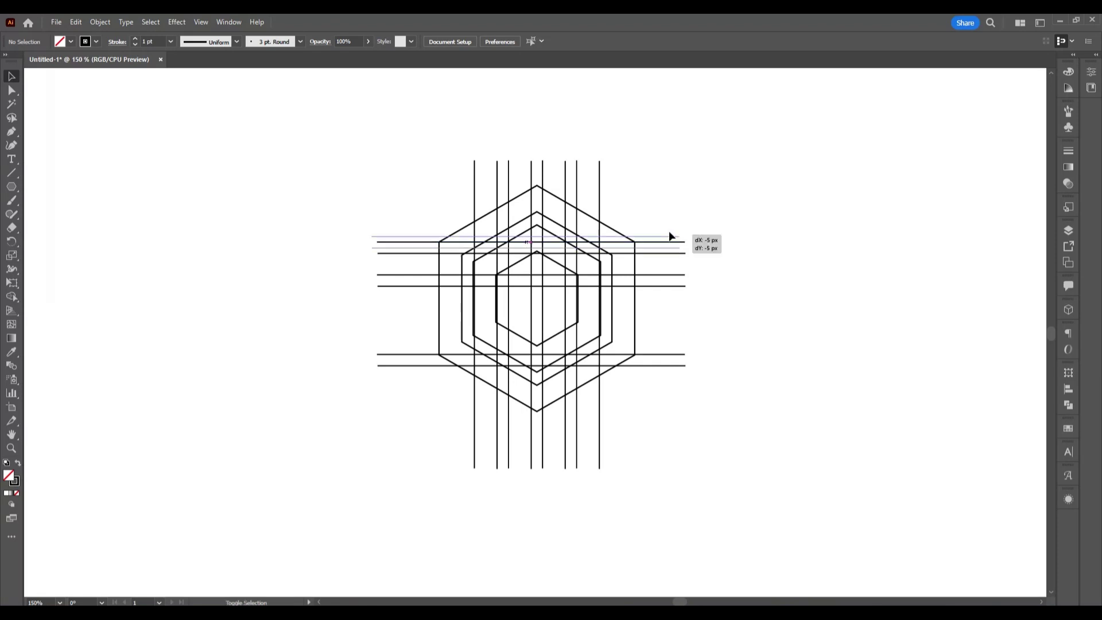
pyautogui.click(806, 268)
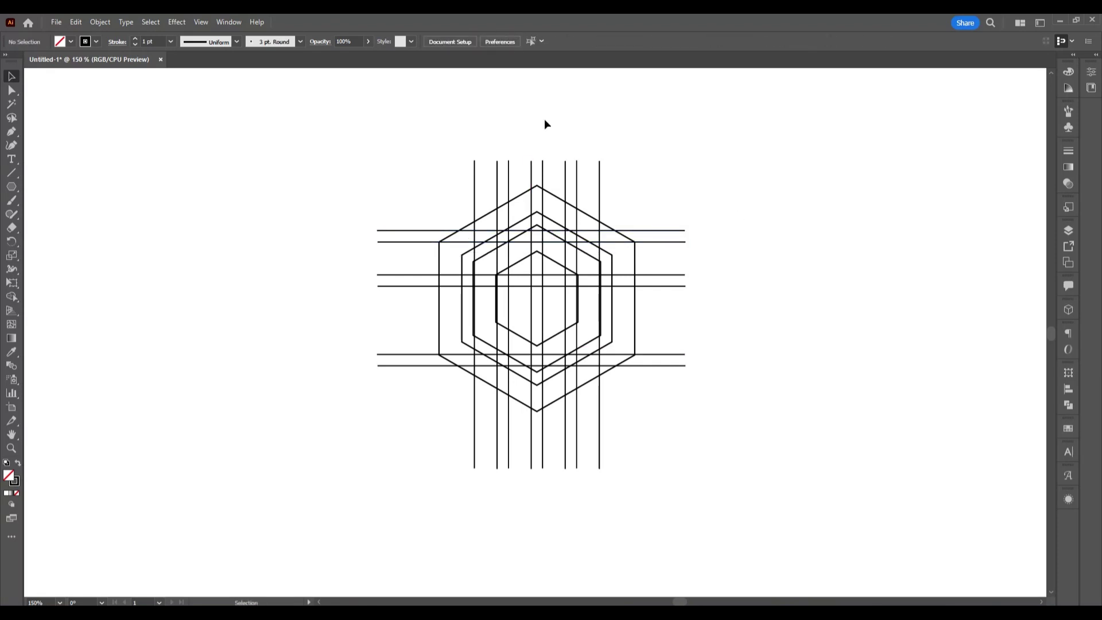
pyautogui.moveTo(371, 147); pyautogui.dragTo(718, 438)
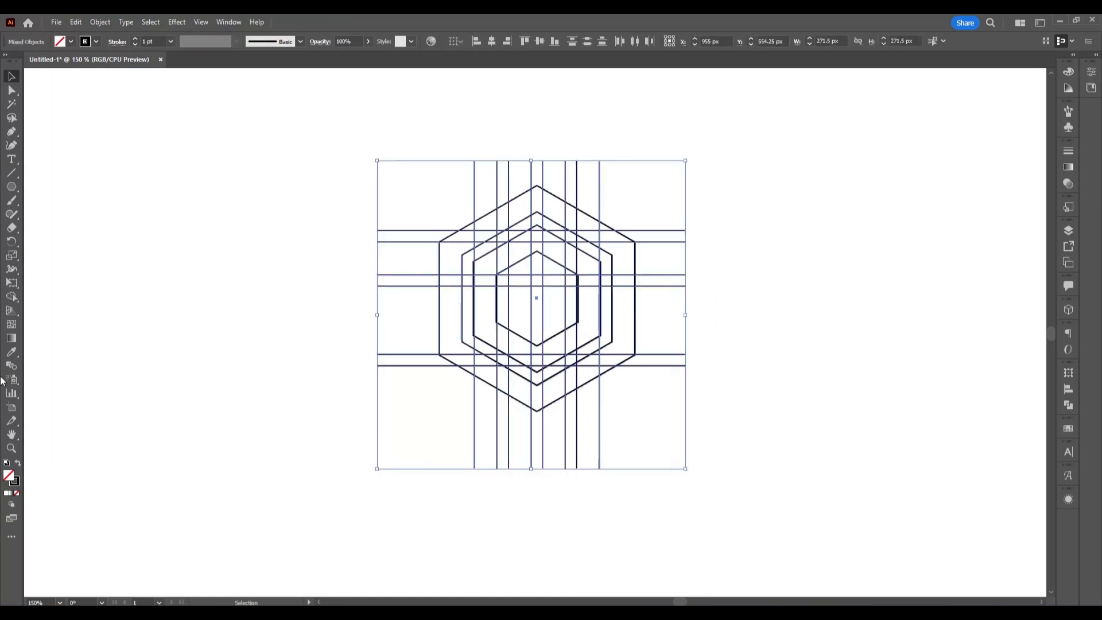
# Switch to the Shape Builder tool with a black fill
pyautogui.click(11, 297)
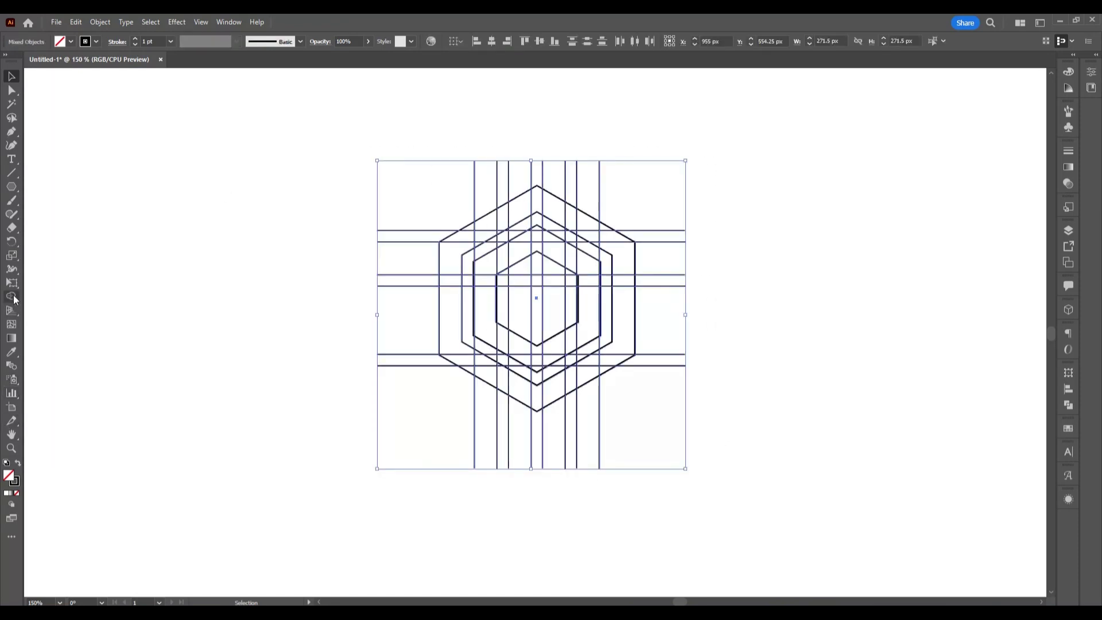
pyautogui.click(69, 43)
pyautogui.click(35, 62)
pyautogui.click(221, 253)
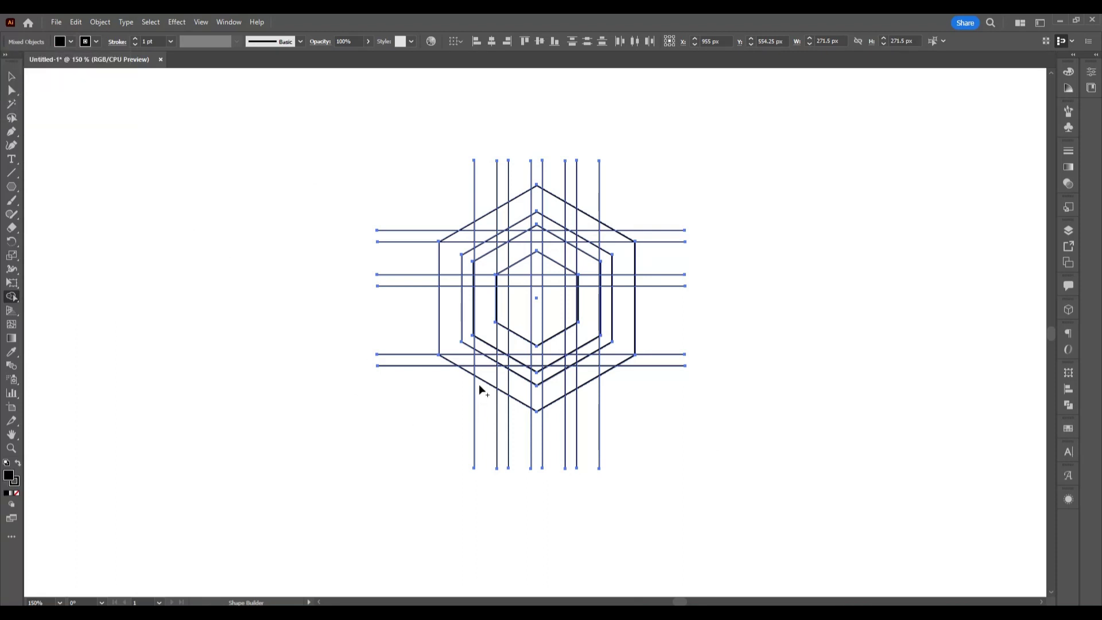
pyautogui.scroll(1, 508, 342)
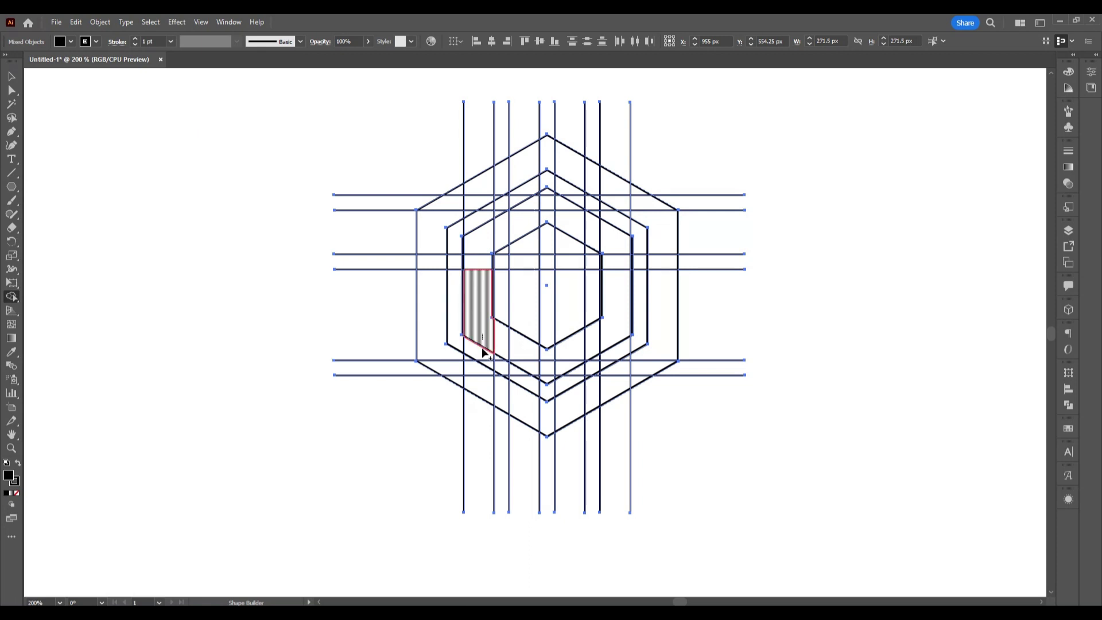
# Merge the left column, right column and top-right triangle into one black U shape
pyautogui.moveTo(484, 353)
pyautogui.mouseDown()
pyautogui.moveTo(483, 374)
pyautogui.moveTo(462, 387)
pyautogui.moveTo(470, 363)
pyautogui.moveTo(546, 424)
pyautogui.moveTo(627, 382)
pyautogui.mouseUp()
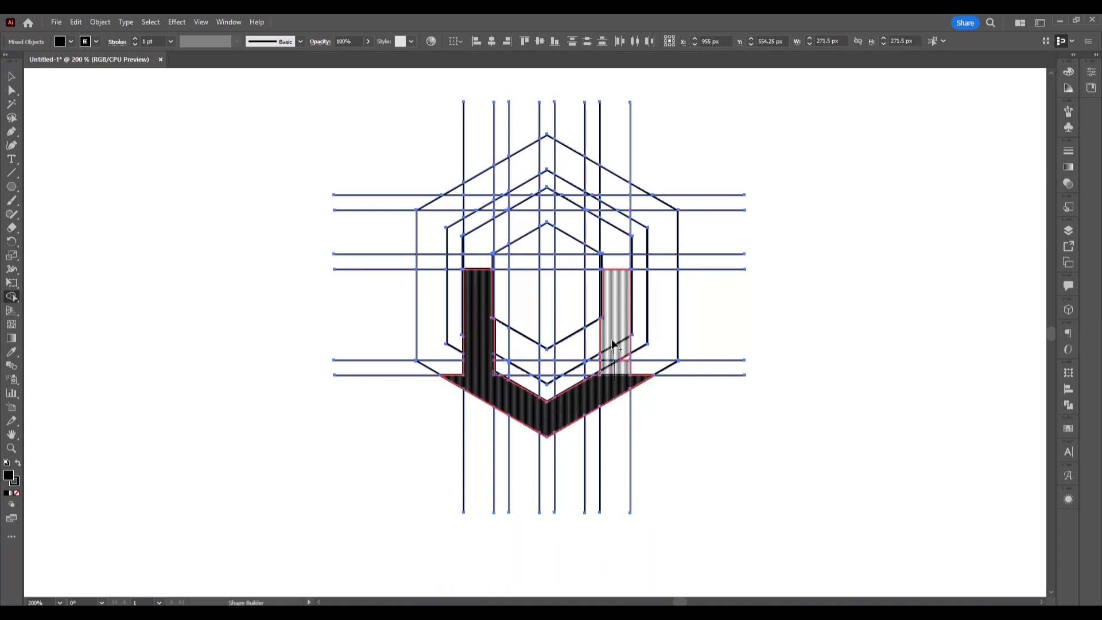
pyautogui.moveTo(612, 328); pyautogui.dragTo(615, 205)
pyautogui.click(634, 194)
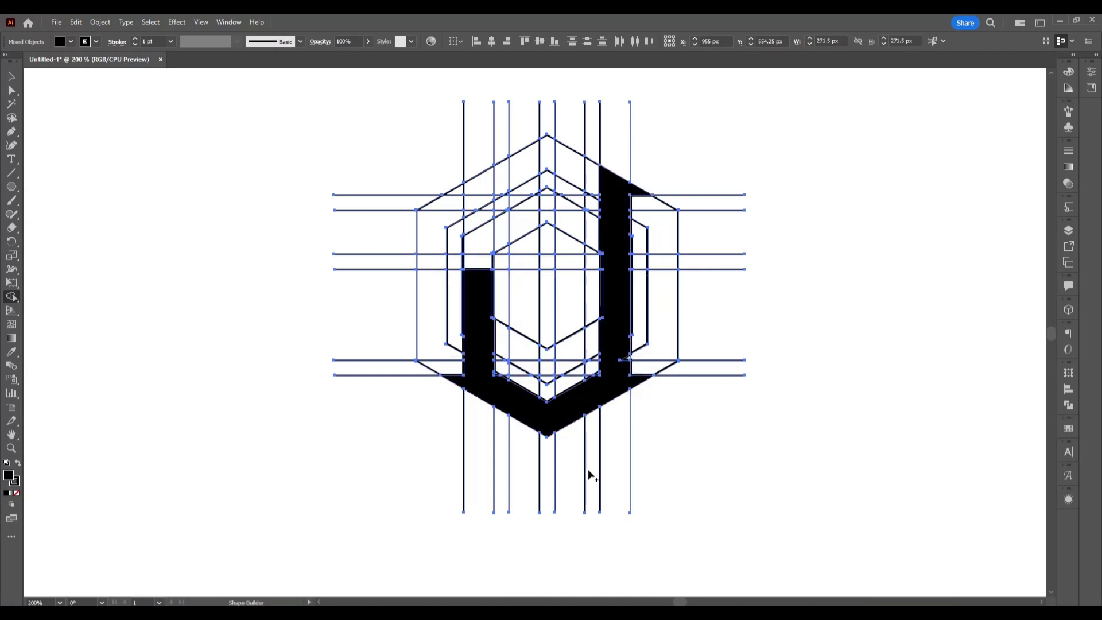
pyautogui.moveTo(483, 291)
pyautogui.mouseDown()
pyautogui.moveTo(484, 195)
pyautogui.moveTo(461, 194)
pyautogui.mouseUp()
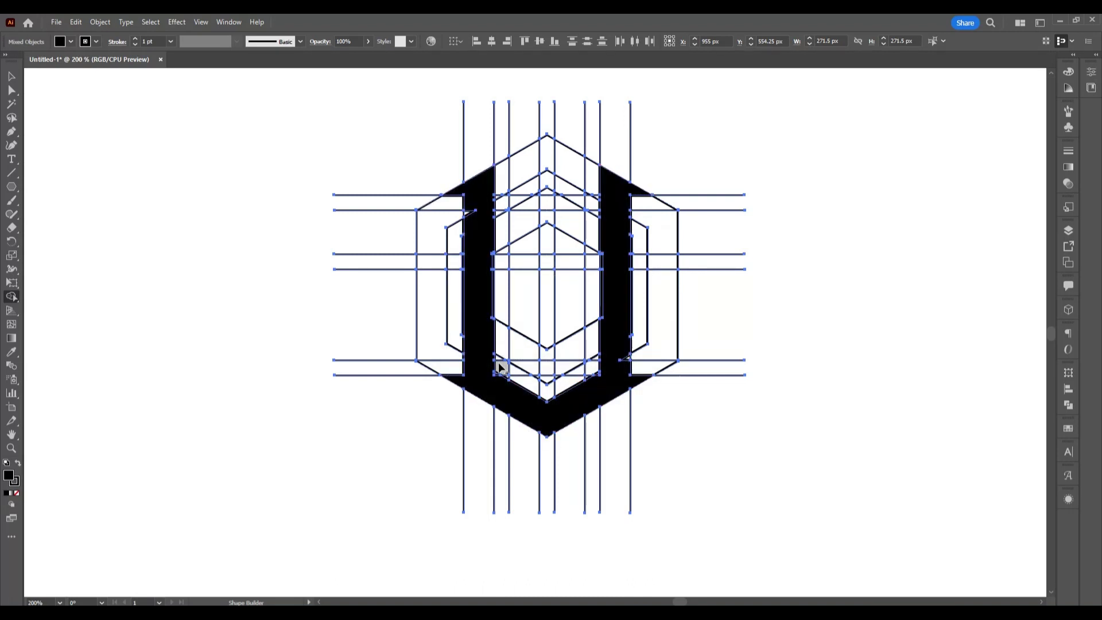
# Zoom in and merge the narrow slivers beside the left and right black columns into solid bars
pyautogui.scroll(3, 499, 367)
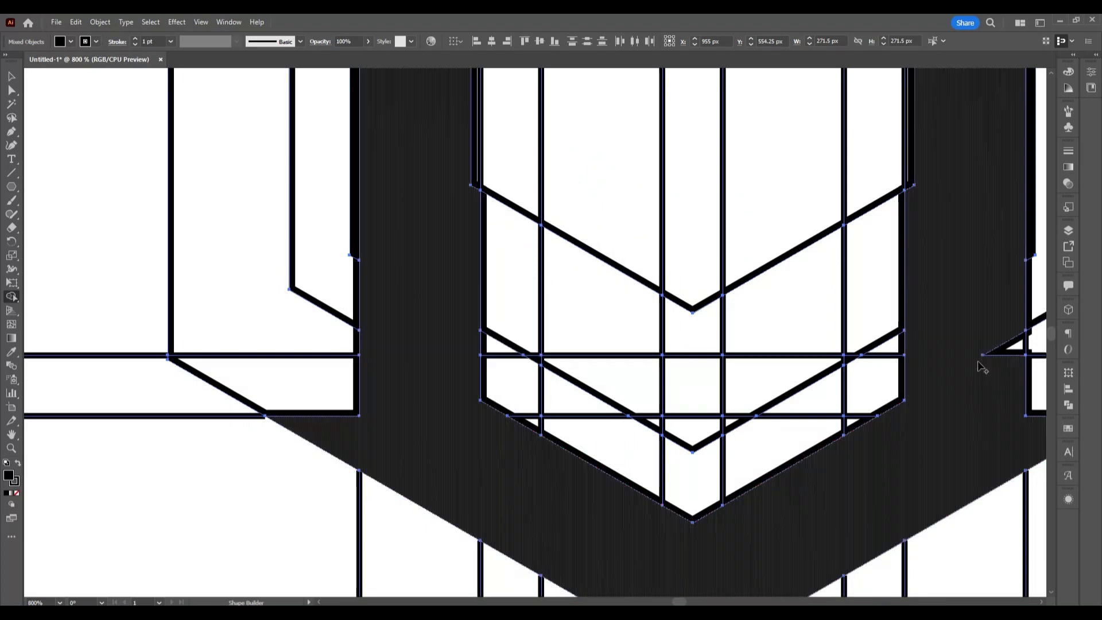
pyautogui.scroll(3, 849, 419)
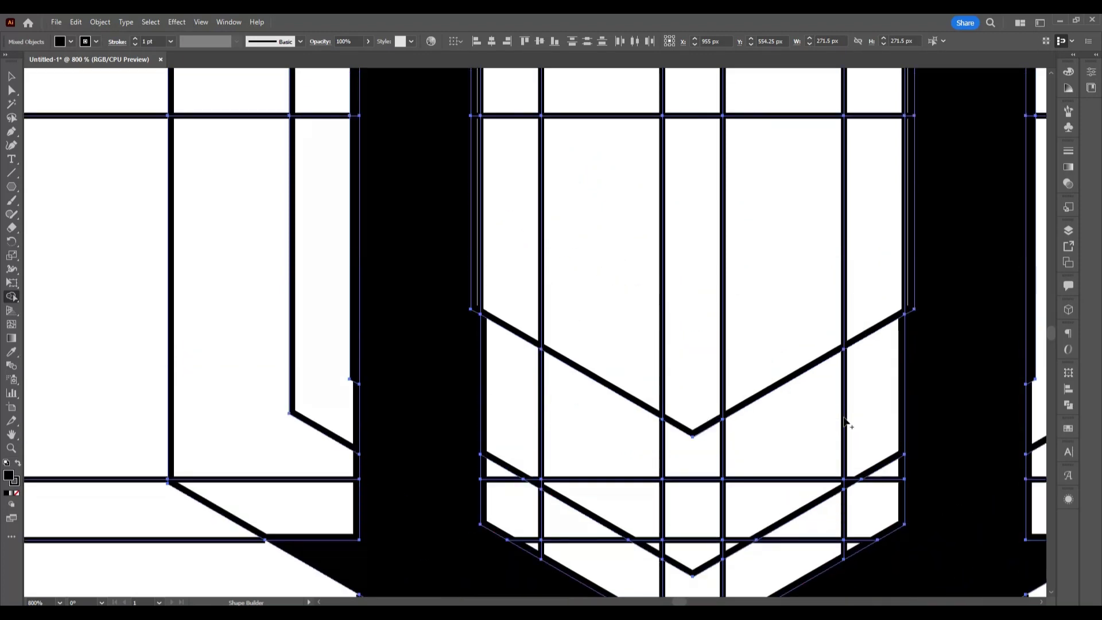
pyautogui.scroll(3, 642, 312)
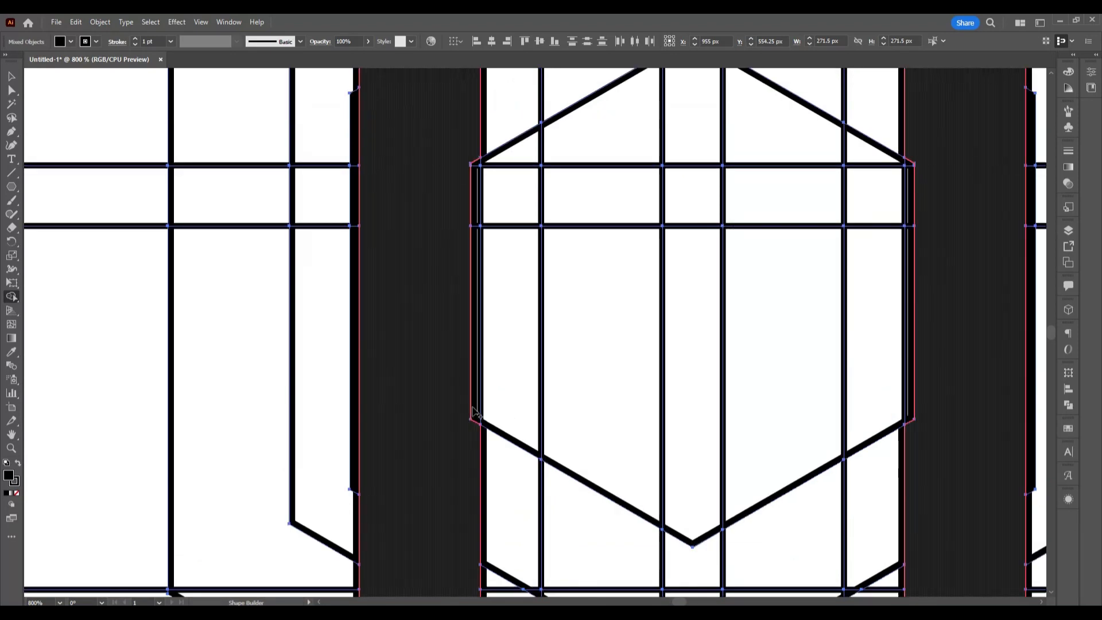
pyautogui.click(474, 322)
pyautogui.click(474, 218)
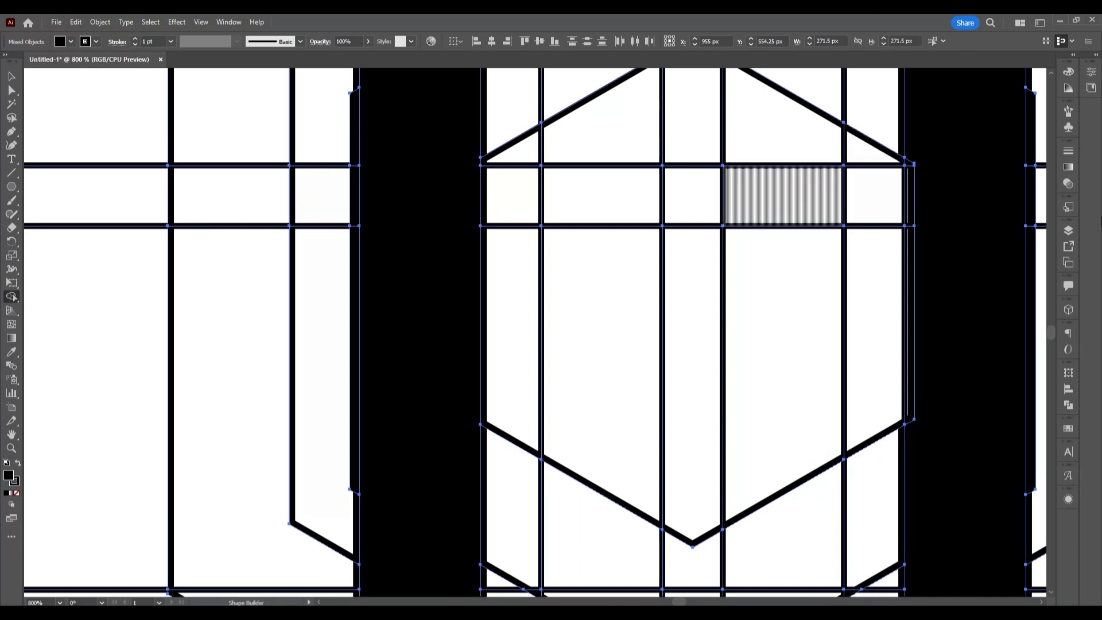
pyautogui.click(911, 225)
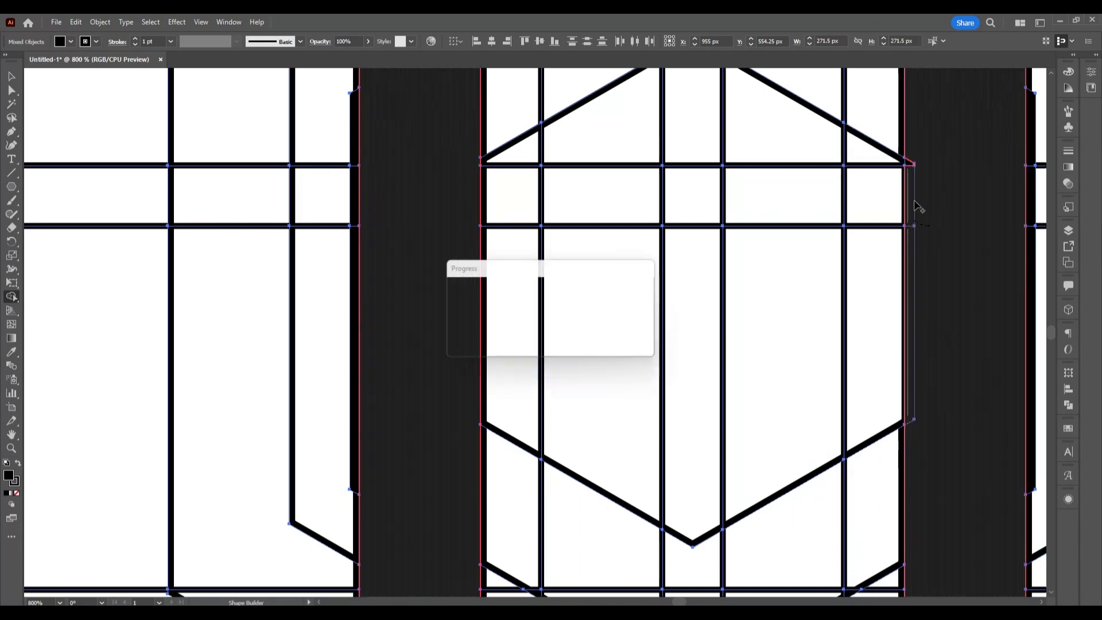
pyautogui.scroll(-2, 947, 308)
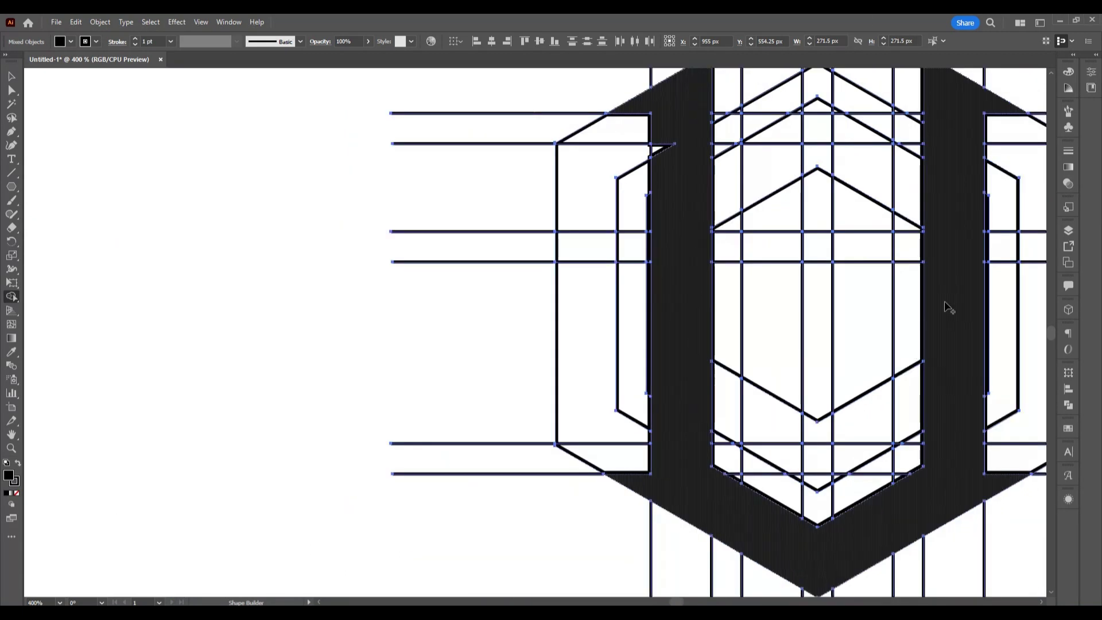
pyautogui.scroll(1, 670, 160)
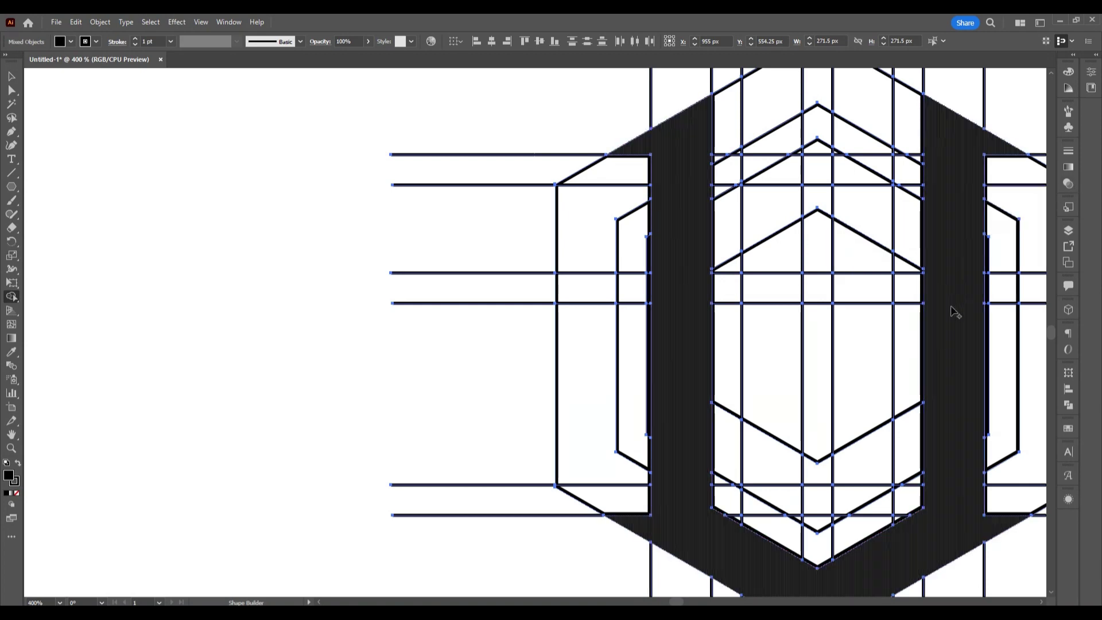
pyautogui.hscroll(1, 934, 379)
pyautogui.hscroll(1, 928, 402)
pyautogui.hscroll(5, 924, 402)
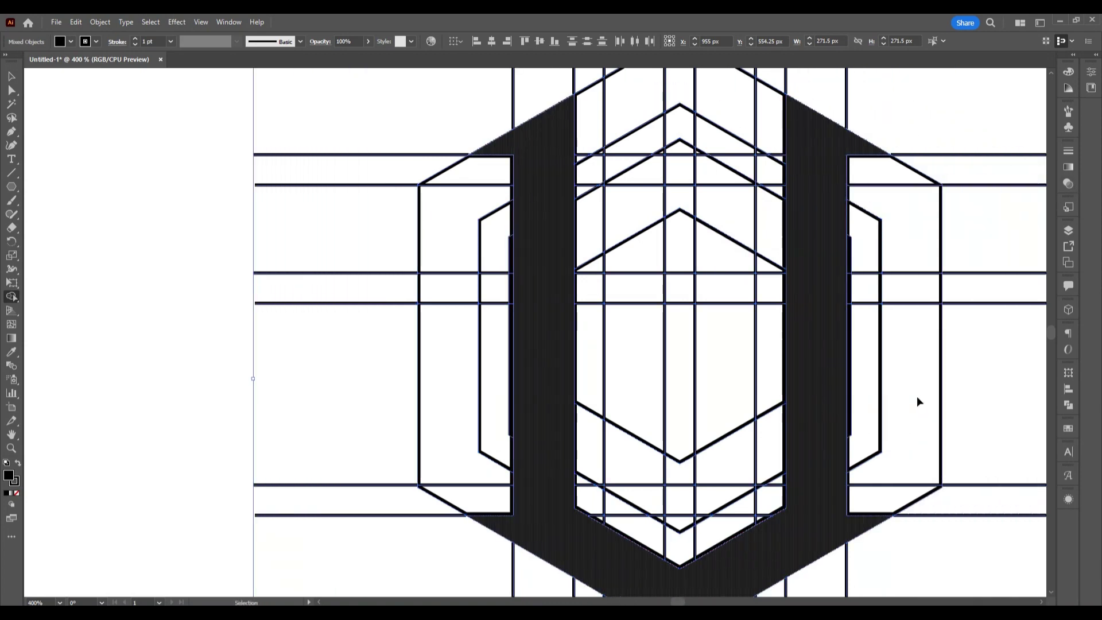
pyautogui.hscroll(3, 907, 398)
# Merge the centre regions into a tall column reaching the bottom point and the upper-right region
pyautogui.scroll(3, 895, 402)
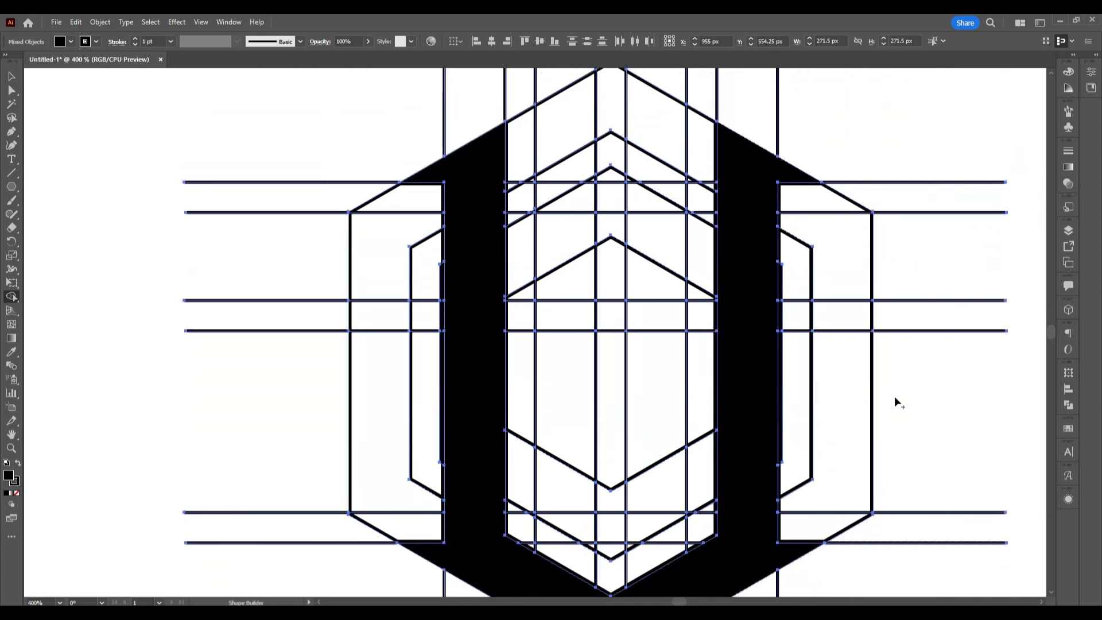
pyautogui.moveTo(570, 147); pyautogui.dragTo(568, 367)
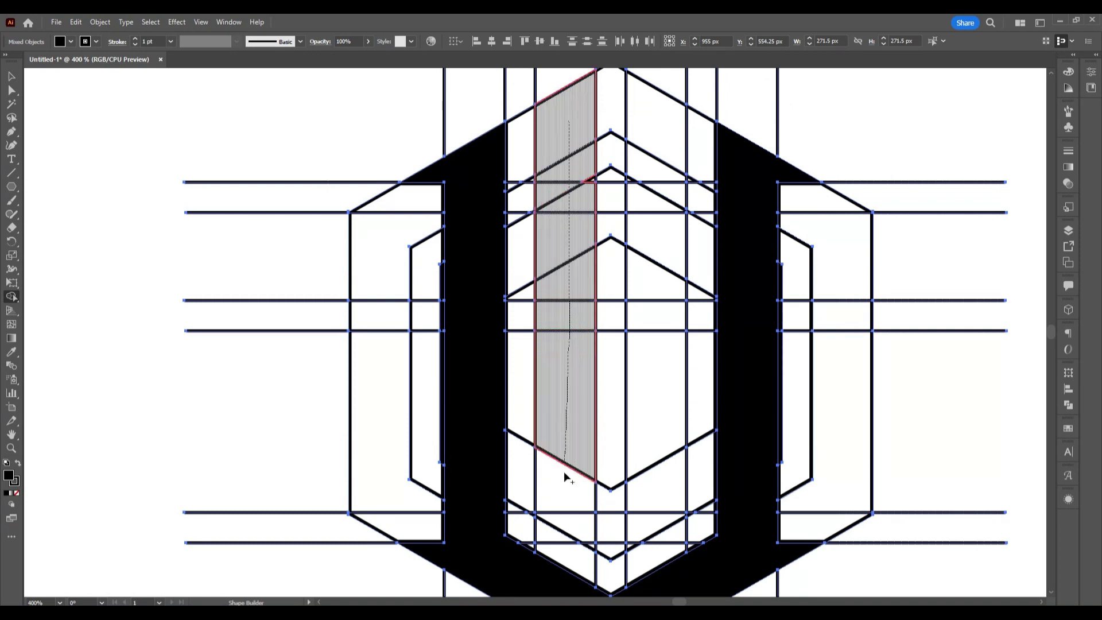
pyautogui.moveTo(564, 473); pyautogui.dragTo(600, 508)
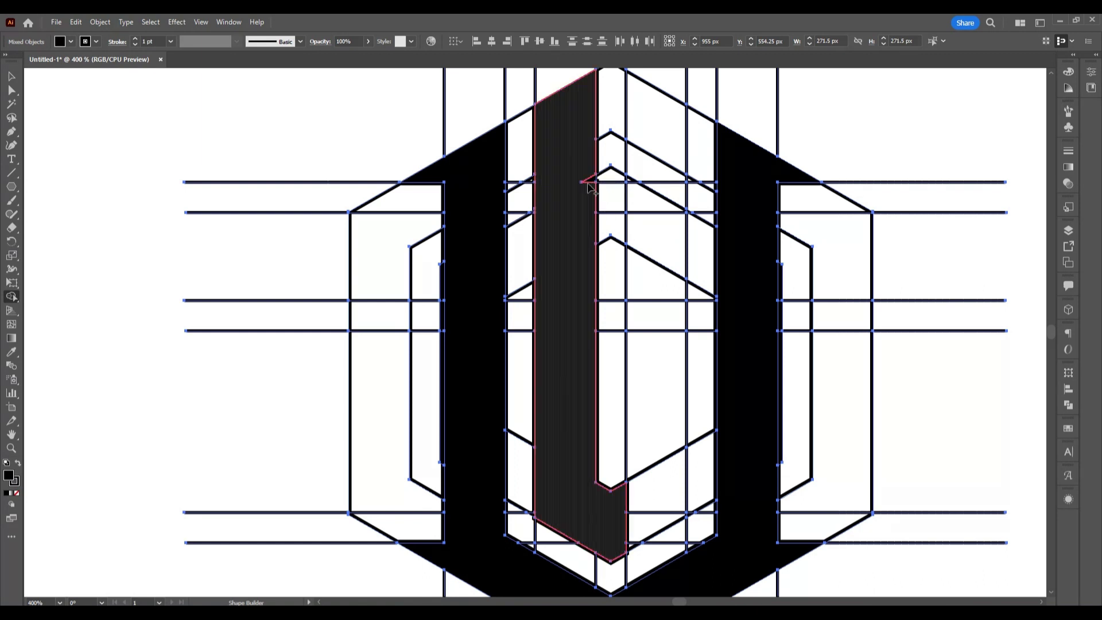
pyautogui.moveTo(578, 116)
pyautogui.mouseDown()
pyautogui.moveTo(656, 124)
pyautogui.moveTo(665, 274)
pyautogui.mouseUp()
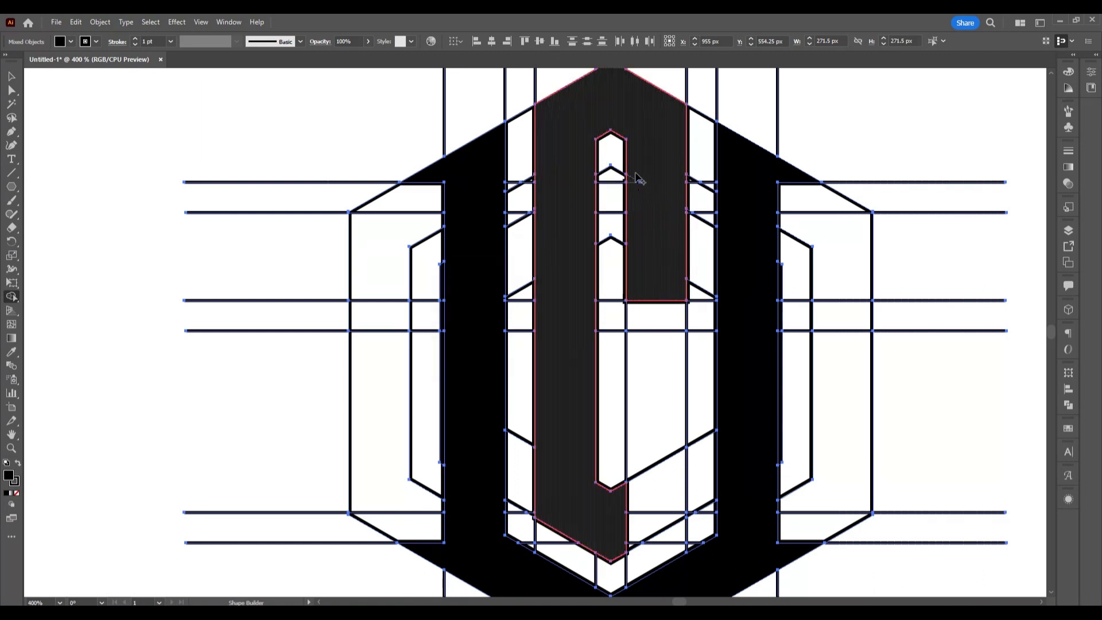
# Finish the pointed C loop with its inner slot, then fit the whole artboard in view
pyautogui.scroll(-3, 637, 189)
pyautogui.moveTo(596, 449)
pyautogui.mouseDown()
pyautogui.moveTo(632, 459)
pyautogui.moveTo(646, 364)
pyautogui.mouseUp()
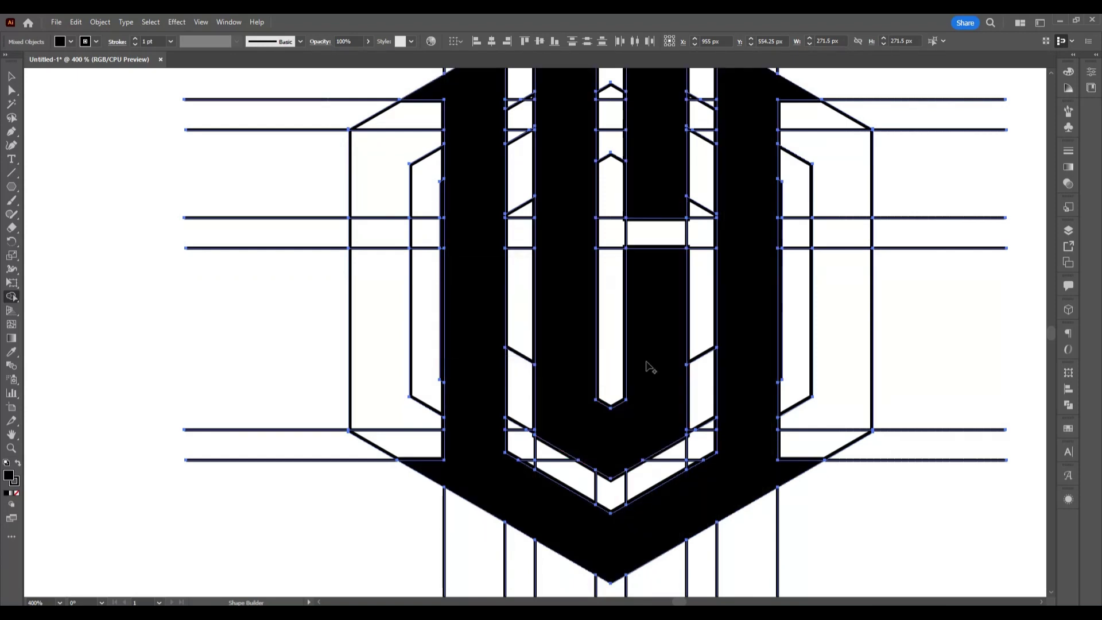
pyautogui.scroll(2, 631, 385)
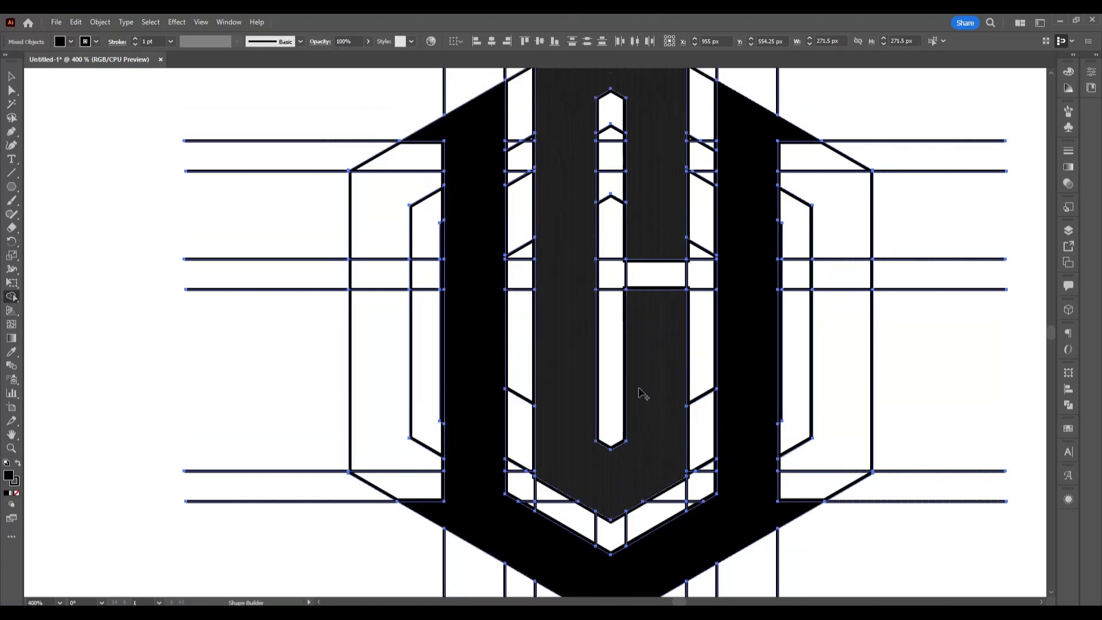
pyautogui.scroll(2, 641, 393)
pyautogui.scroll(1, 644, 394)
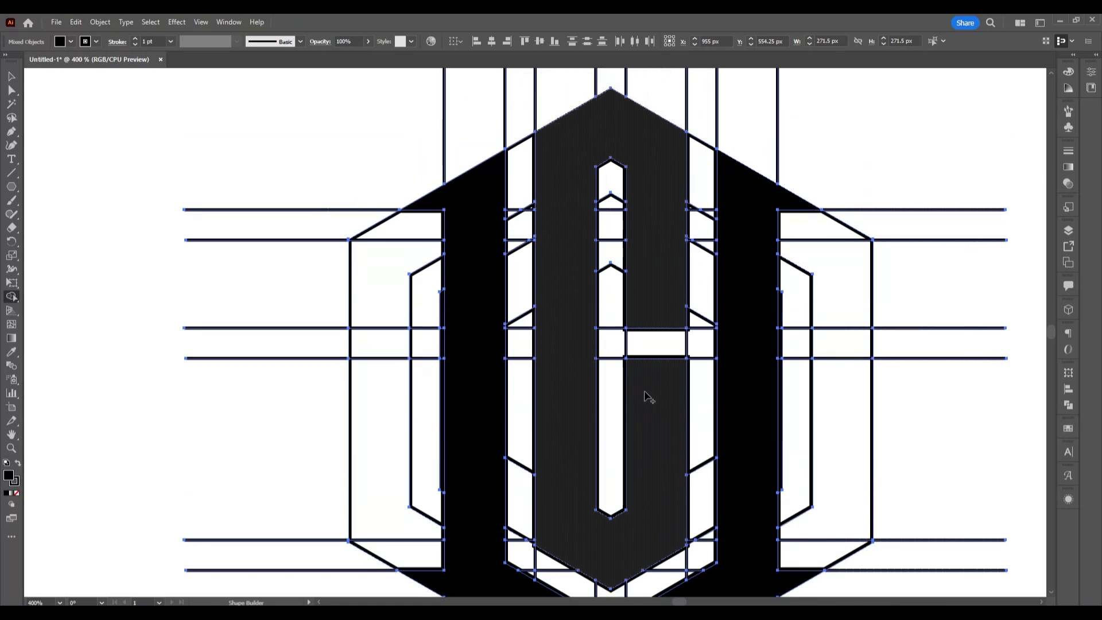
pyautogui.scroll(-3, 648, 394)
pyautogui.scroll(-3, 649, 395)
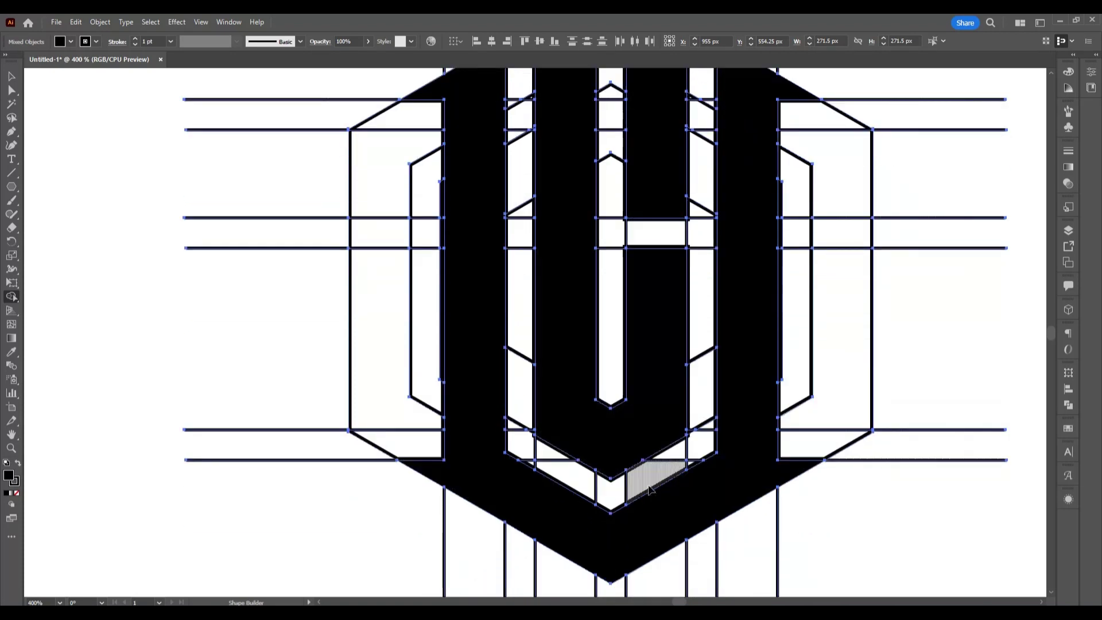
pyautogui.hotkey('ctrl', '0')
# Select the black monogram pieces and move them left, clear of the construction lines
pyautogui.click(5, 77)
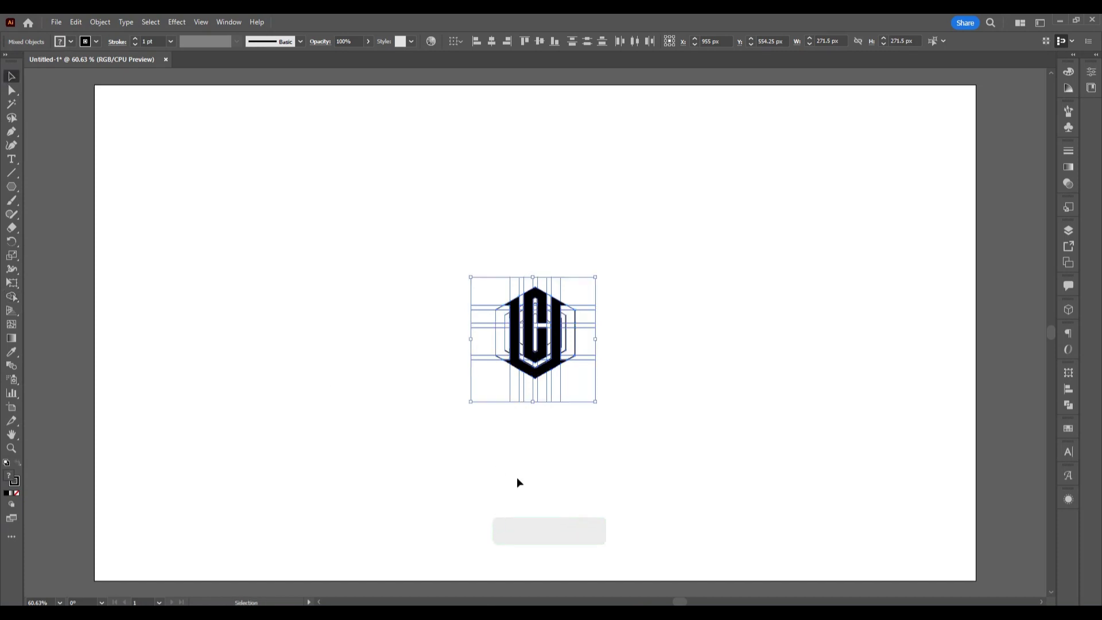
pyautogui.click(517, 478)
pyautogui.click(514, 348)
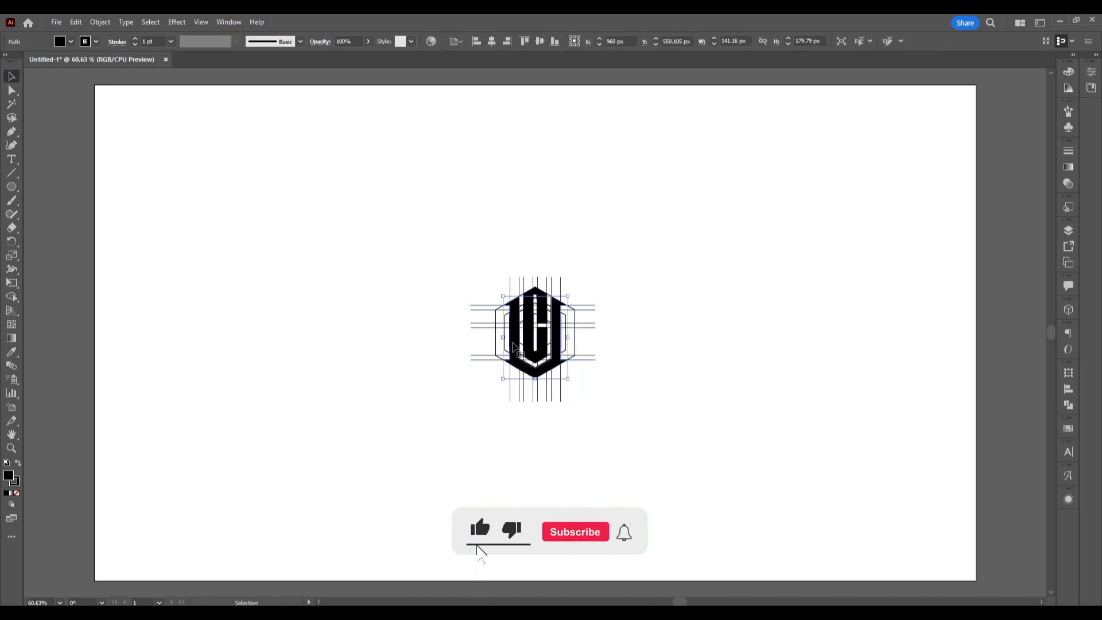
pyautogui.keyDown('shift'); pyautogui.click(534, 347); pyautogui.keyUp('shift')
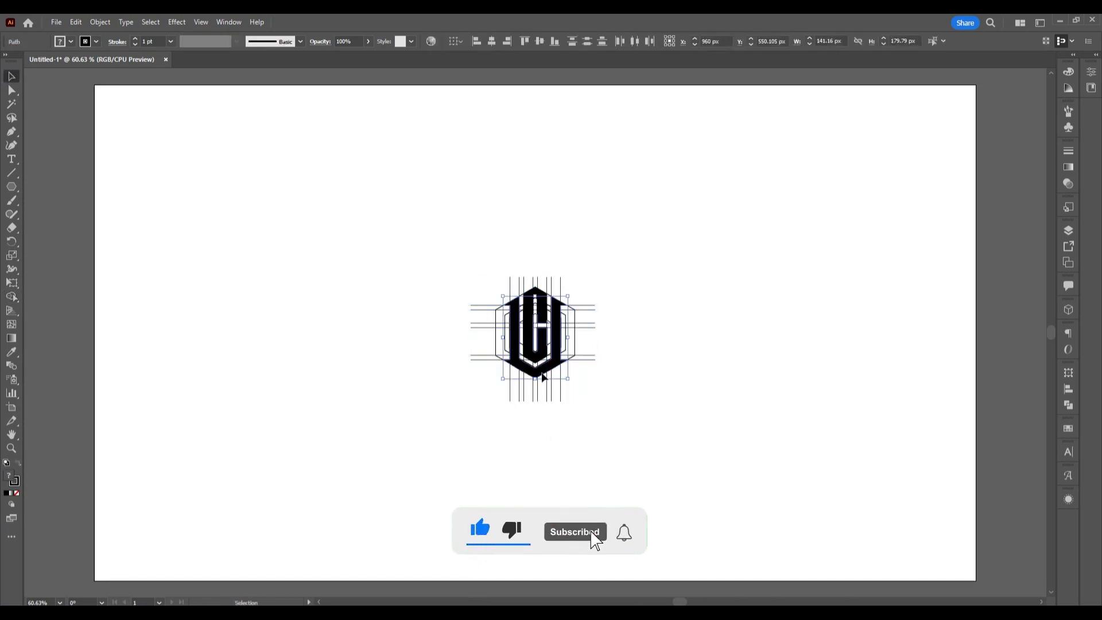
pyautogui.moveTo(537, 348); pyautogui.dragTo(412, 325)
pyautogui.hotkey('ctrl', 'z')
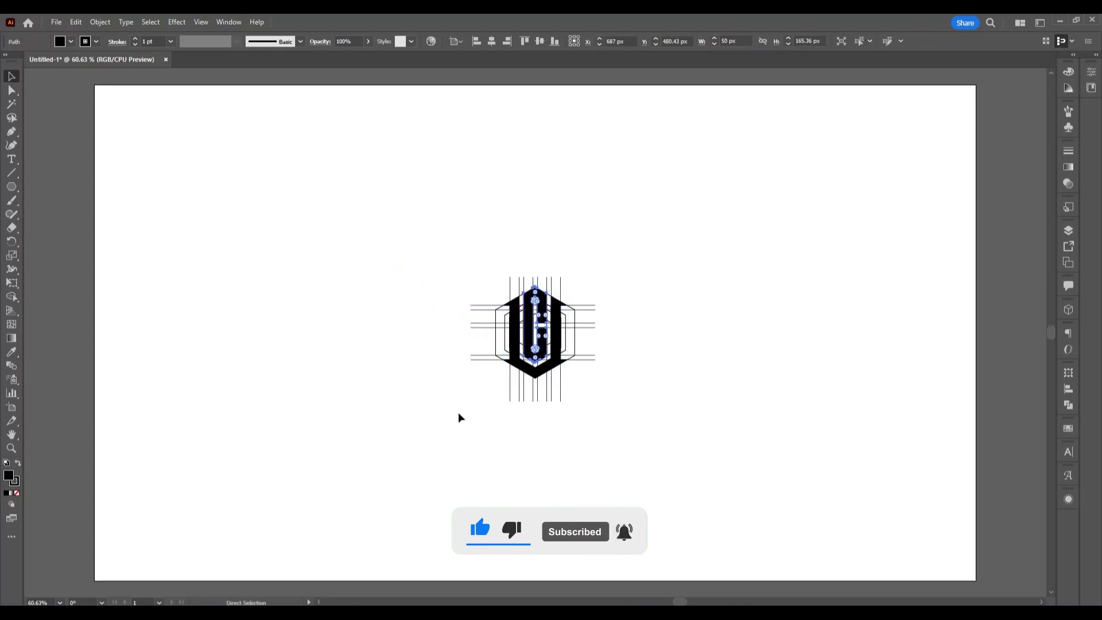
pyautogui.press('v')
pyautogui.moveTo(497, 336); pyautogui.dragTo(318, 321)
pyautogui.click(442, 426)
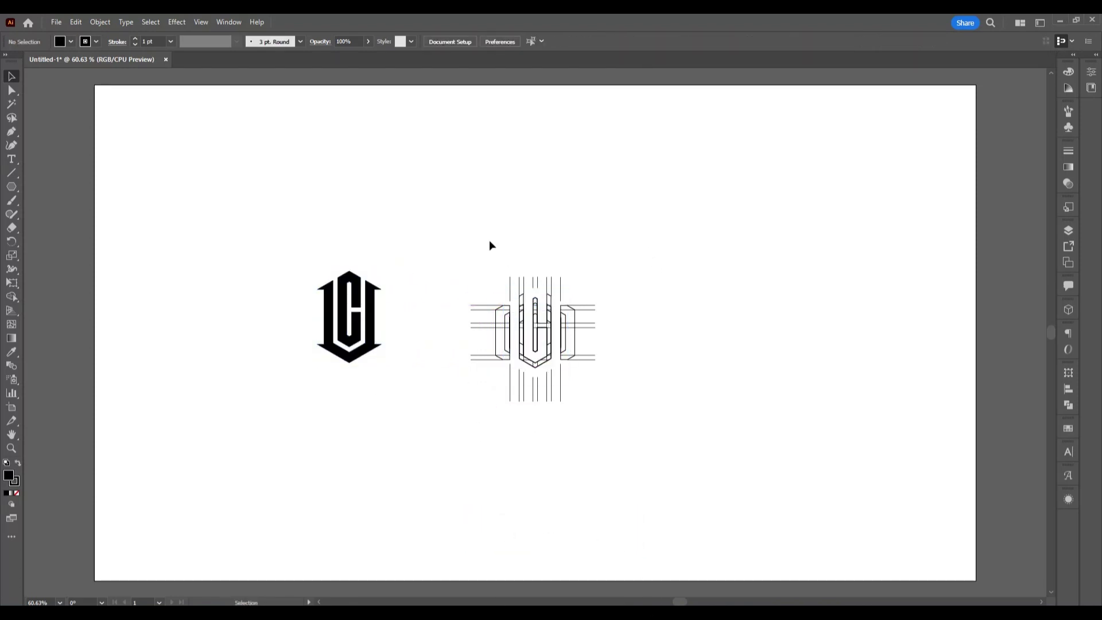
# Delete the leftover construction lines and move the black monogram back toward the artboard centre
pyautogui.moveTo(579, 360); pyautogui.dragTo(599, 404)
pyautogui.press('Delete')
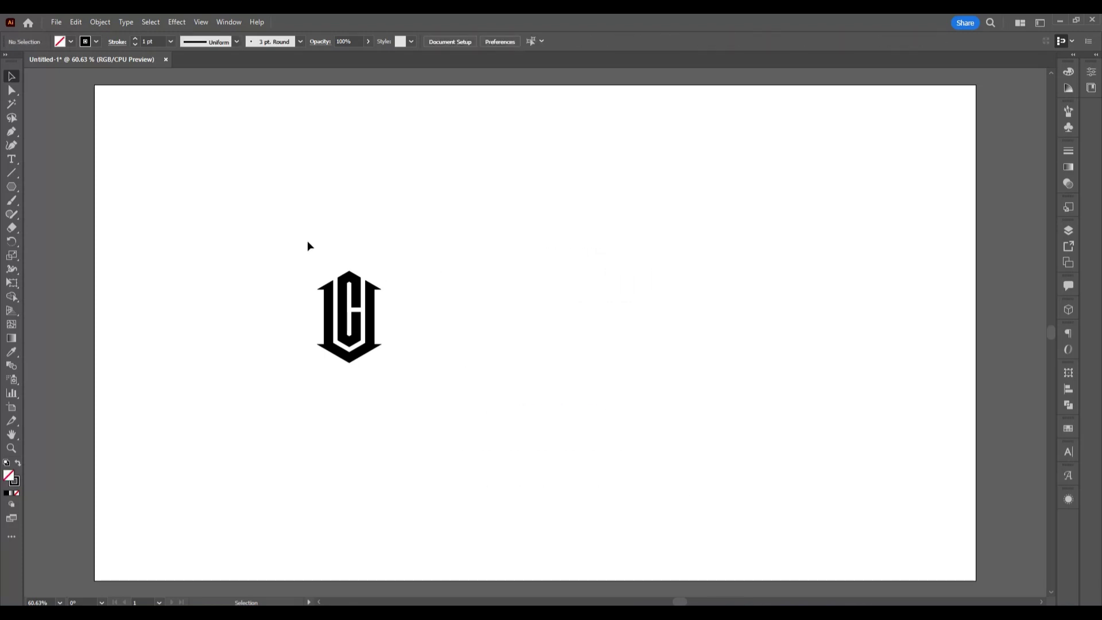
pyautogui.moveTo(284, 254); pyautogui.dragTo(435, 399)
pyautogui.moveTo(370, 343)
pyautogui.mouseDown()
pyautogui.moveTo(556, 363)
pyautogui.moveTo(630, 473)
pyautogui.mouseUp()
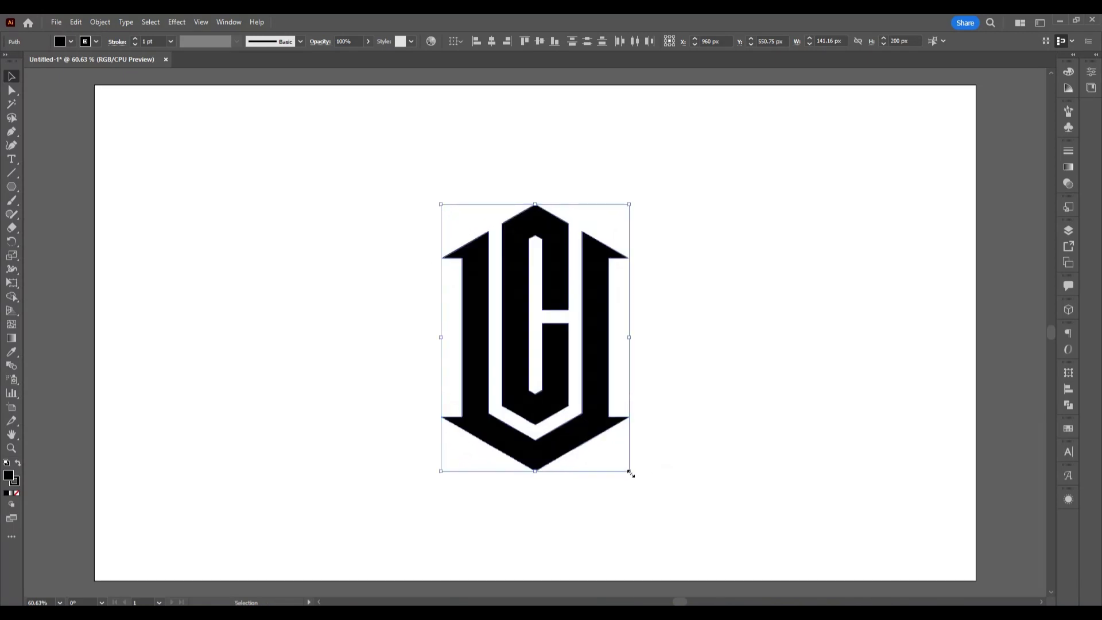